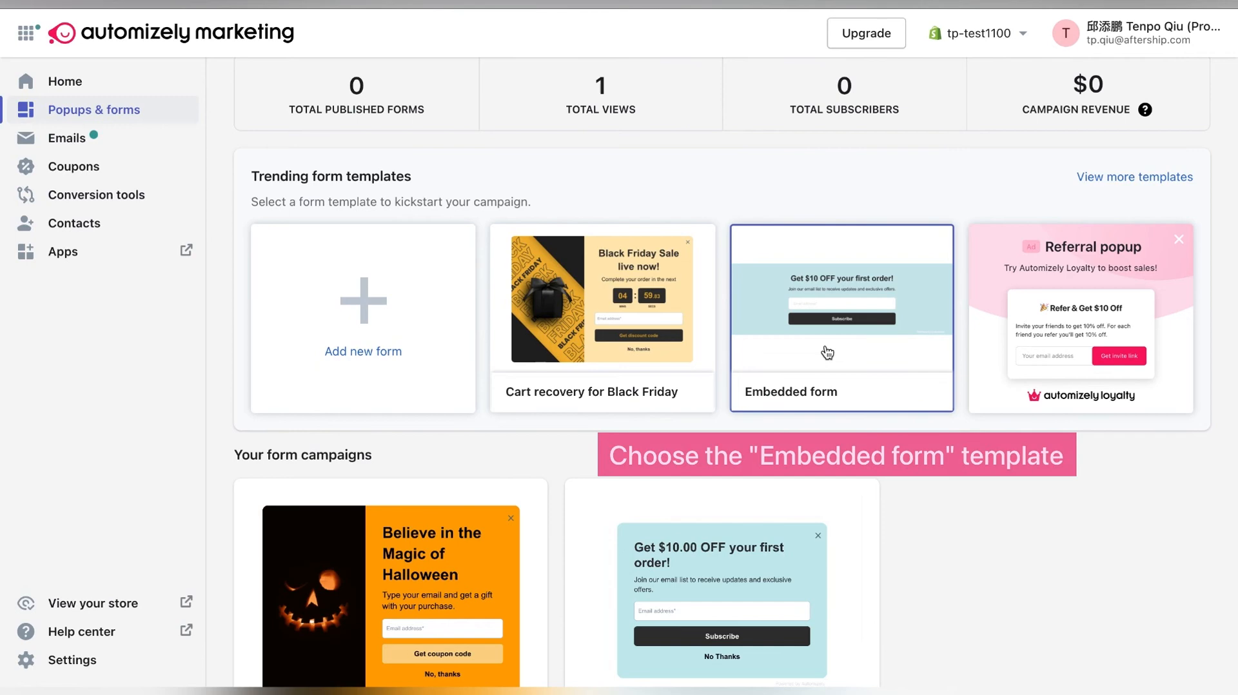
- Start a new form from the Embedded form template and name it "Embedded form 001"
click(827, 350)
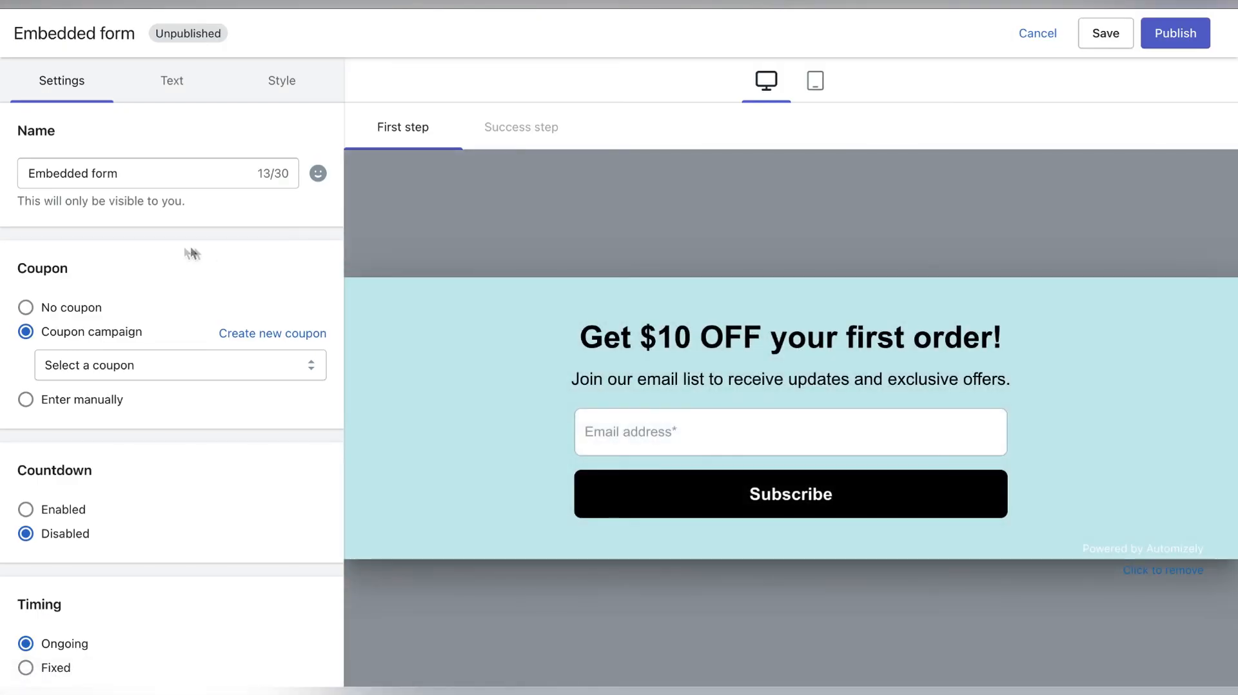
click(183, 176)
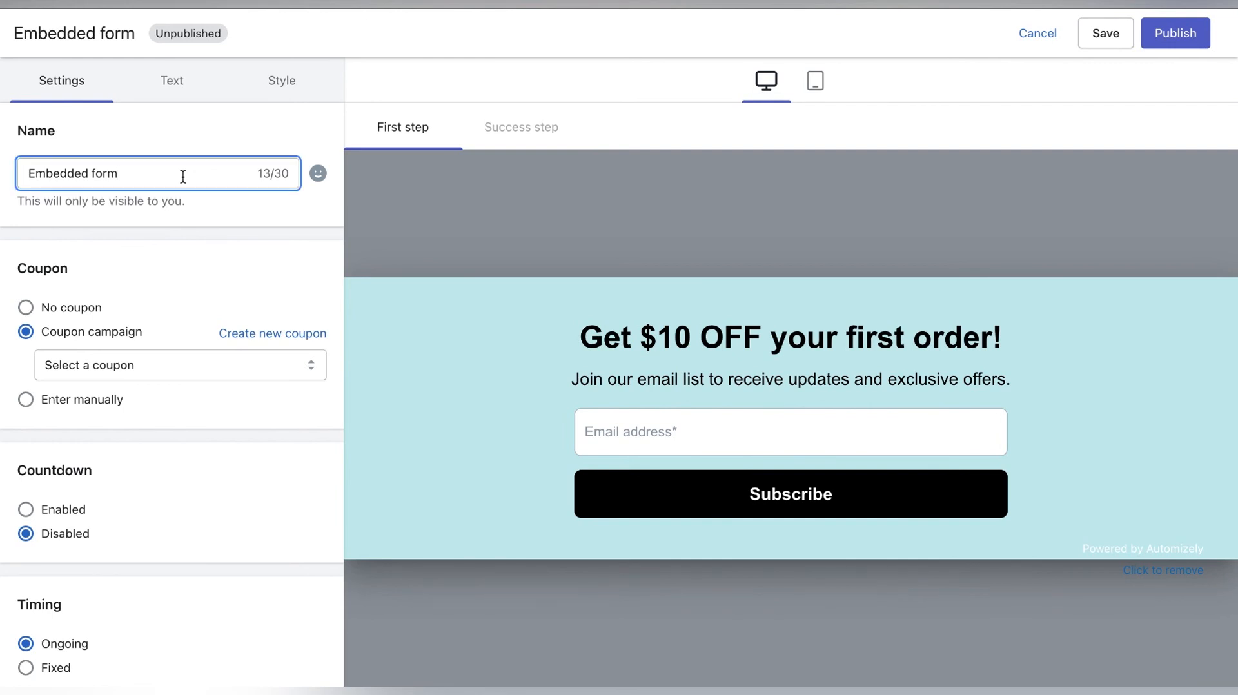
text(001)
- Set the form's coupon to the Welcome-Popup coupon campaign
scroll(136, 273, down, 2)
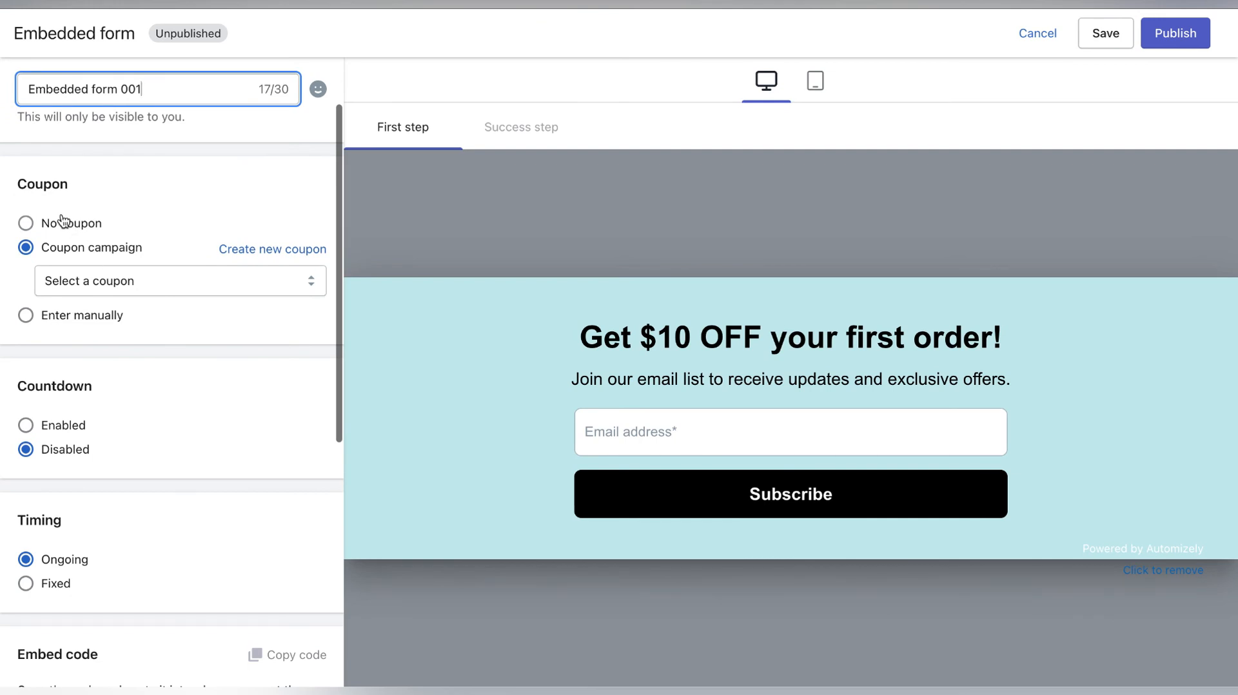
click(62, 219)
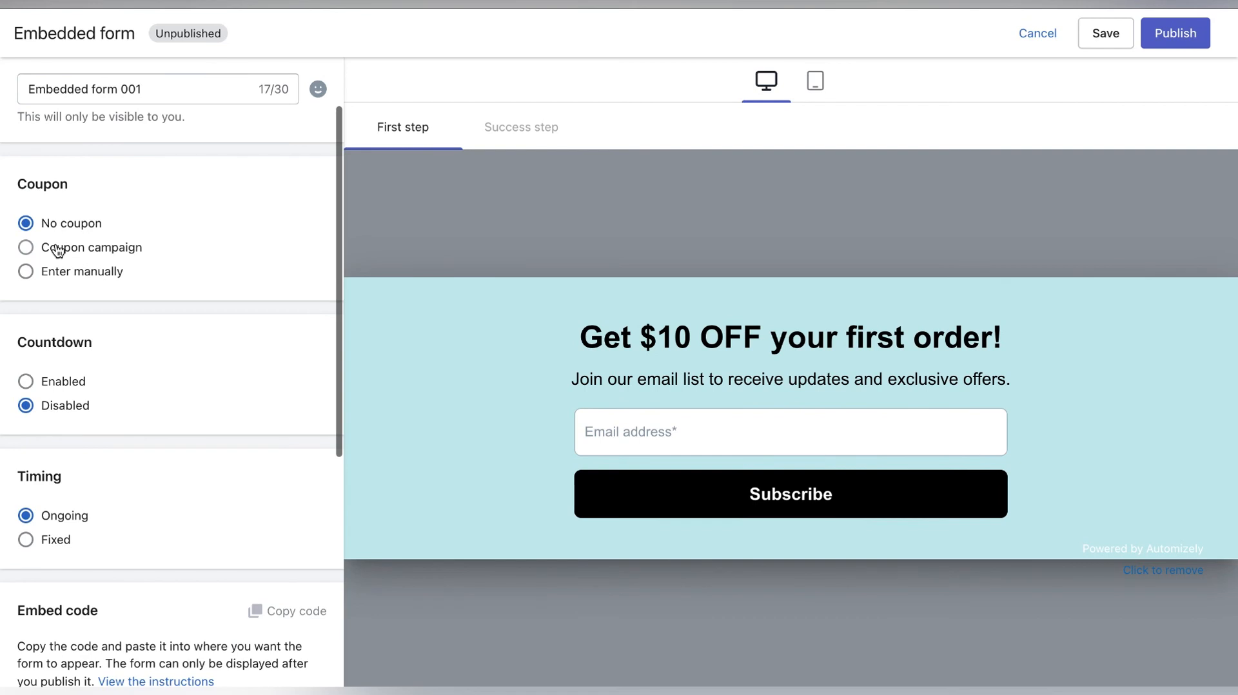
click(58, 249)
click(138, 279)
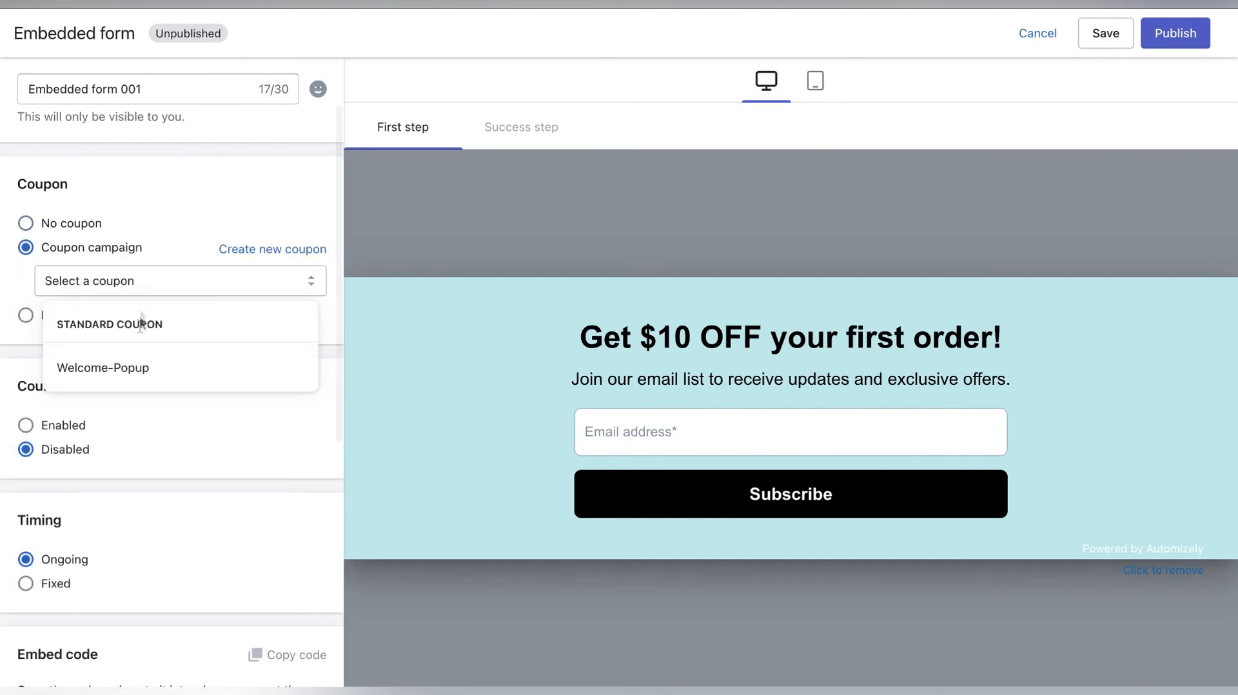
click(141, 365)
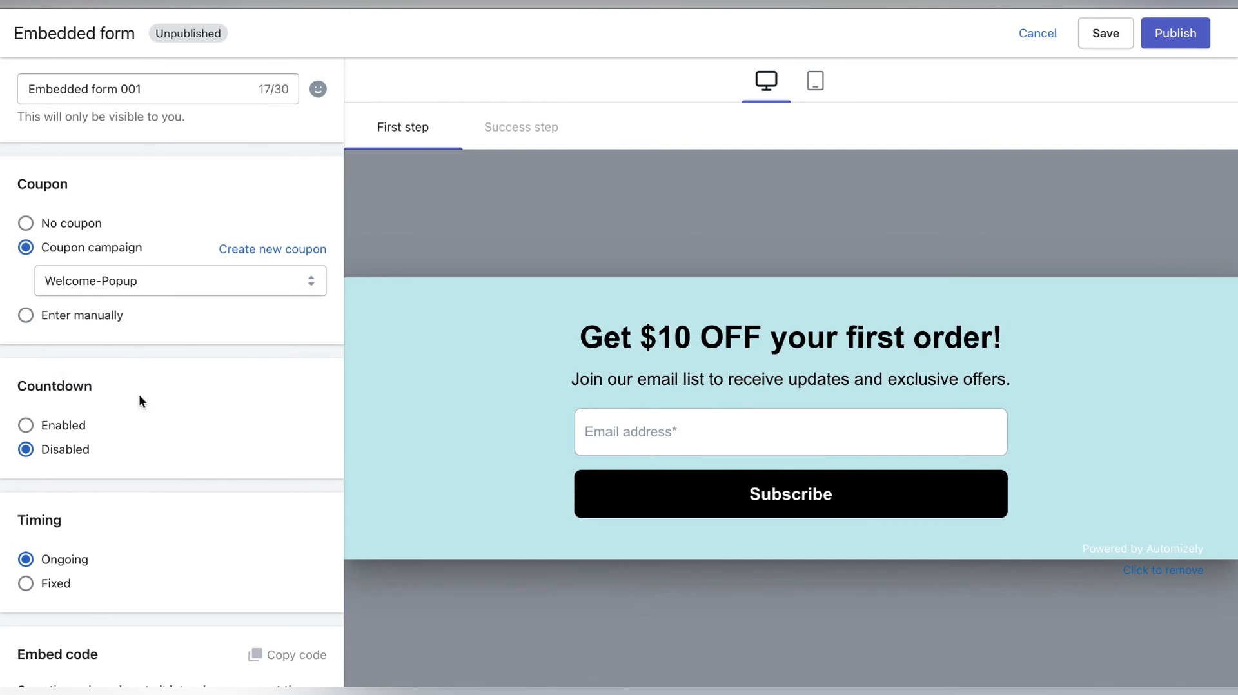
- Enable the form's countdown and set it to end on 2021-11-26 at 12:00 am
scroll(141, 401, down, 2)
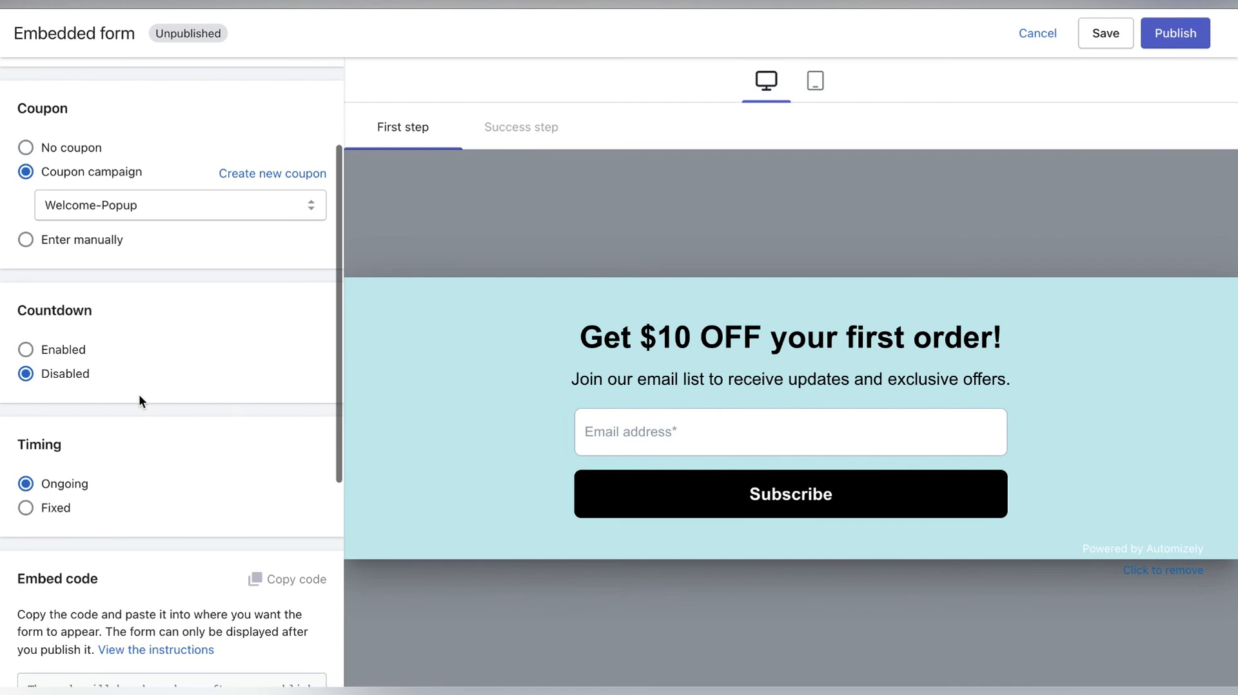
scroll(138, 401, down, 1)
click(62, 334)
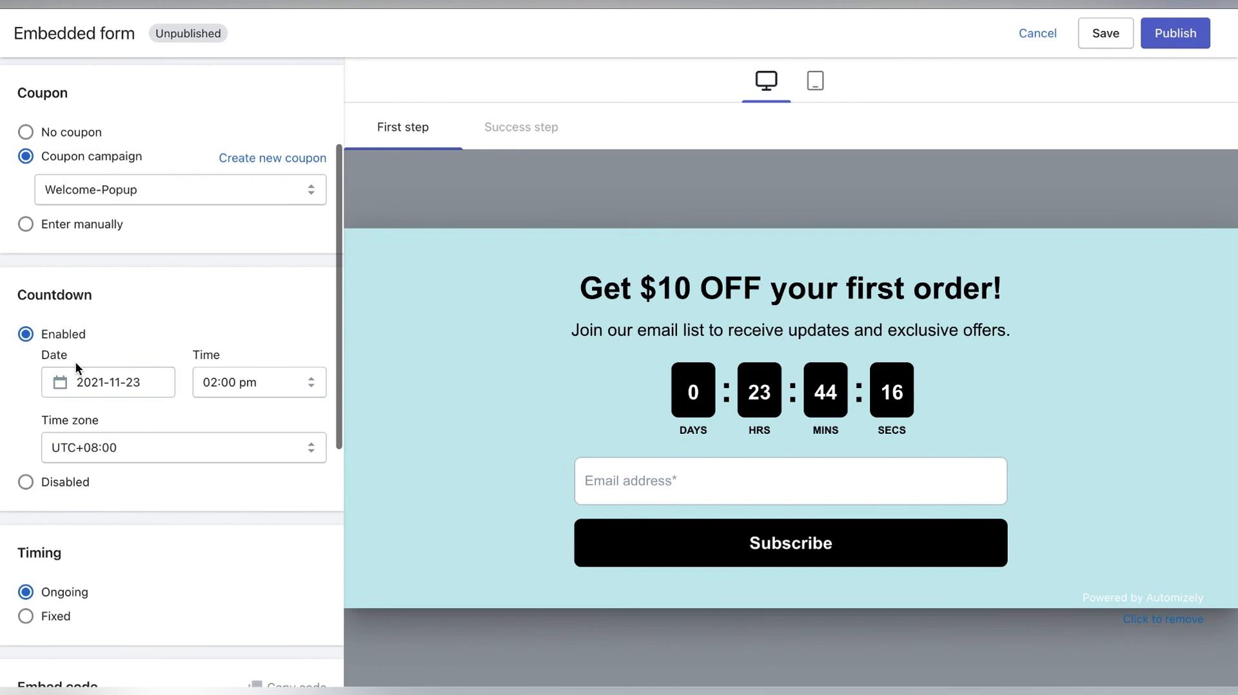
click(104, 384)
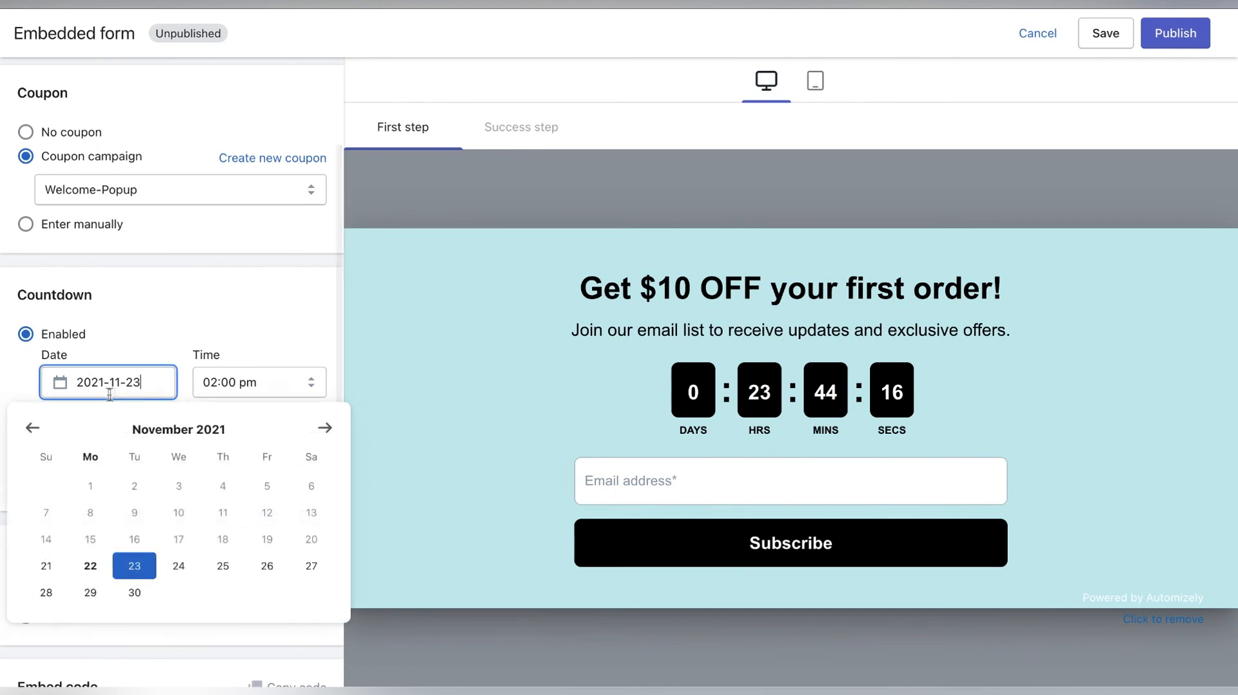
click(262, 579)
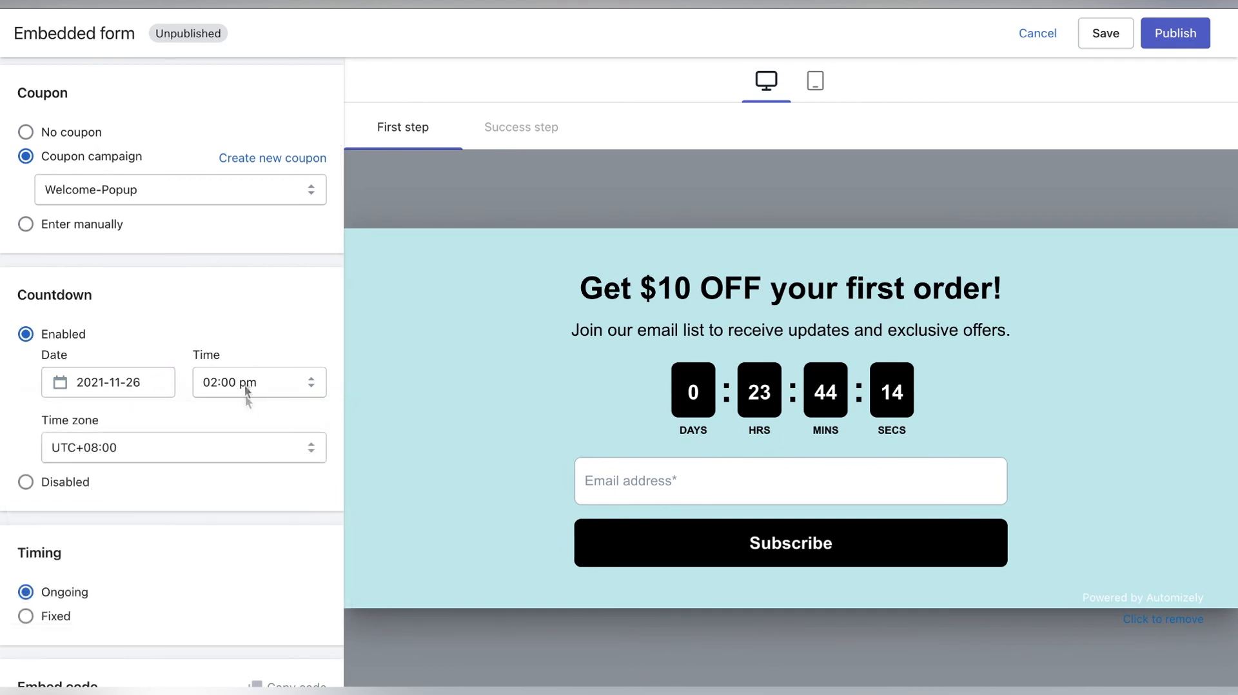
click(247, 382)
mouse_move(270, 4)
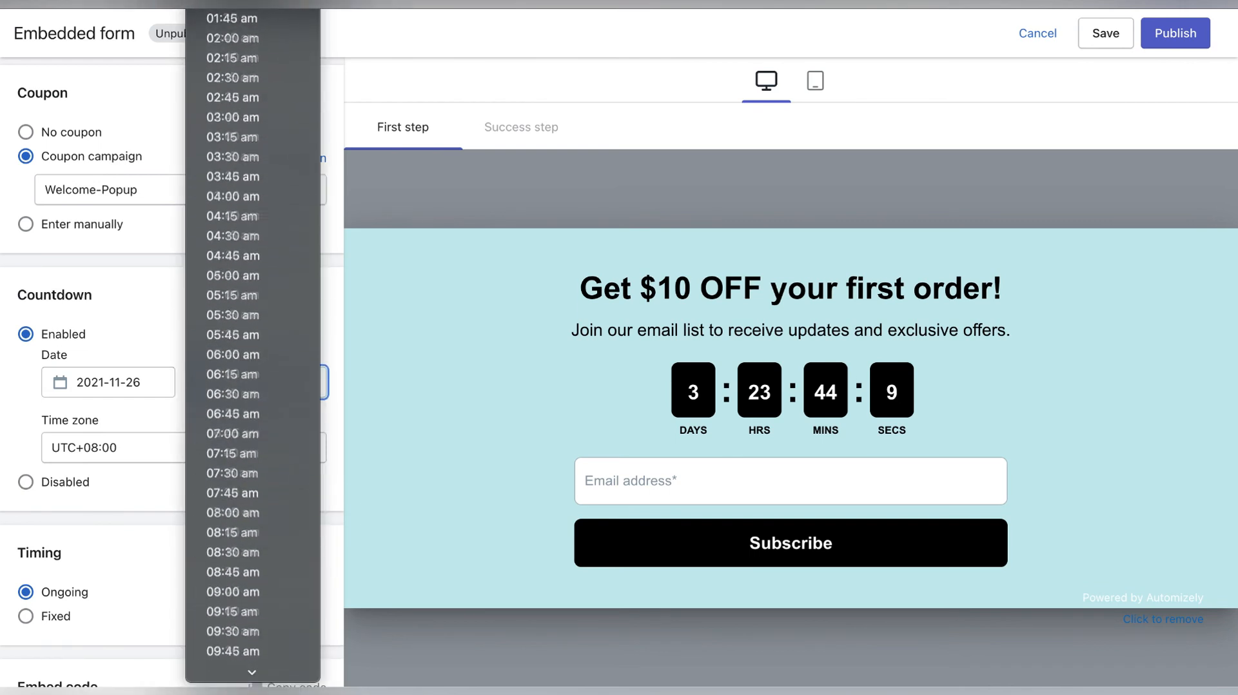
click(258, 14)
- Shorten the first step's header text to "Get $10 OFF !"
scroll(114, 465, down, 4)
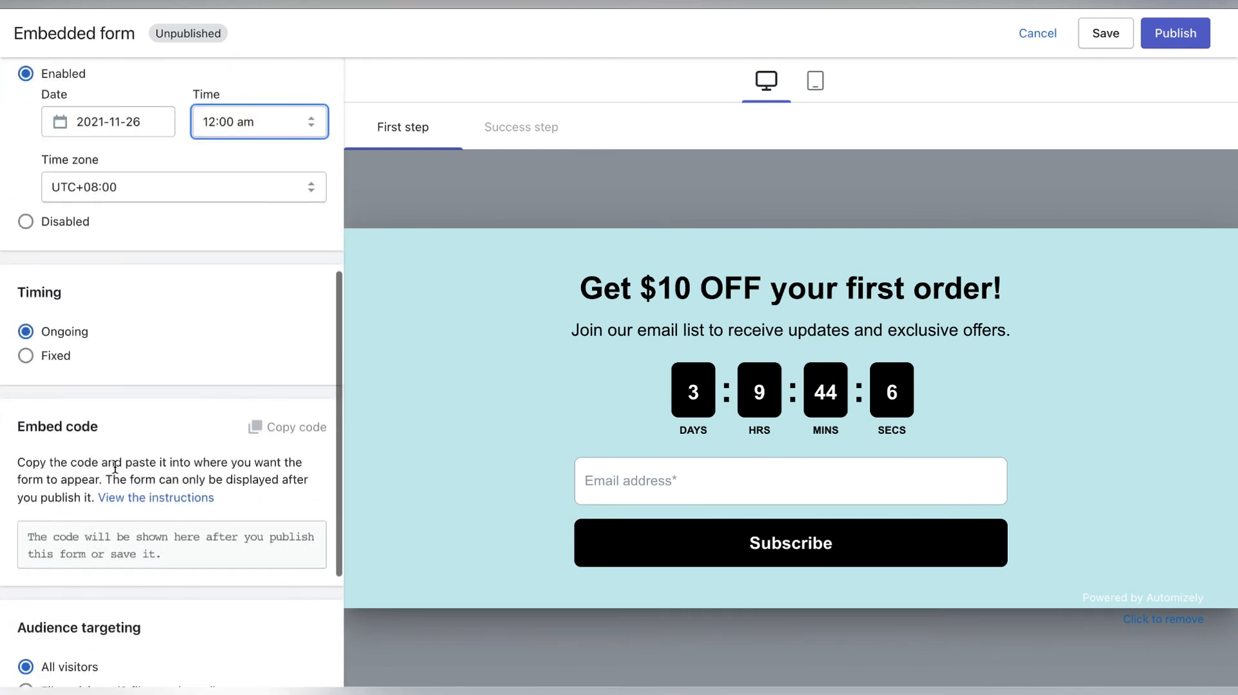
scroll(91, 413, down, 3)
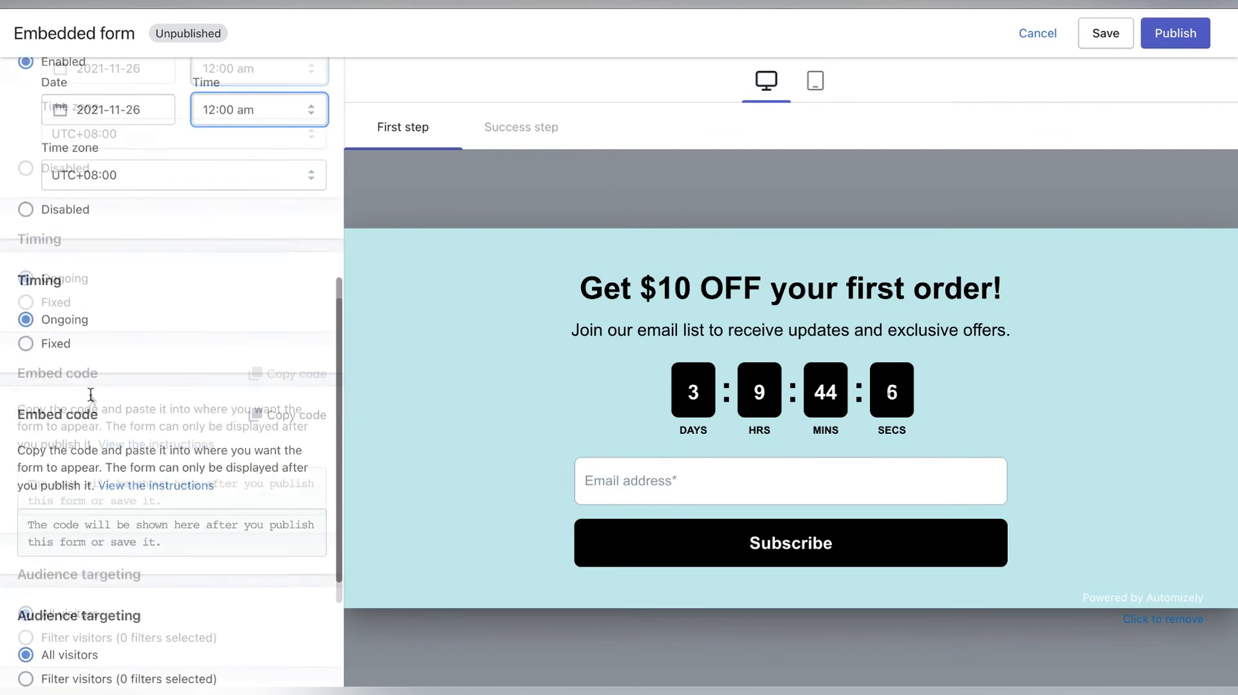
scroll(90, 395, up, 1)
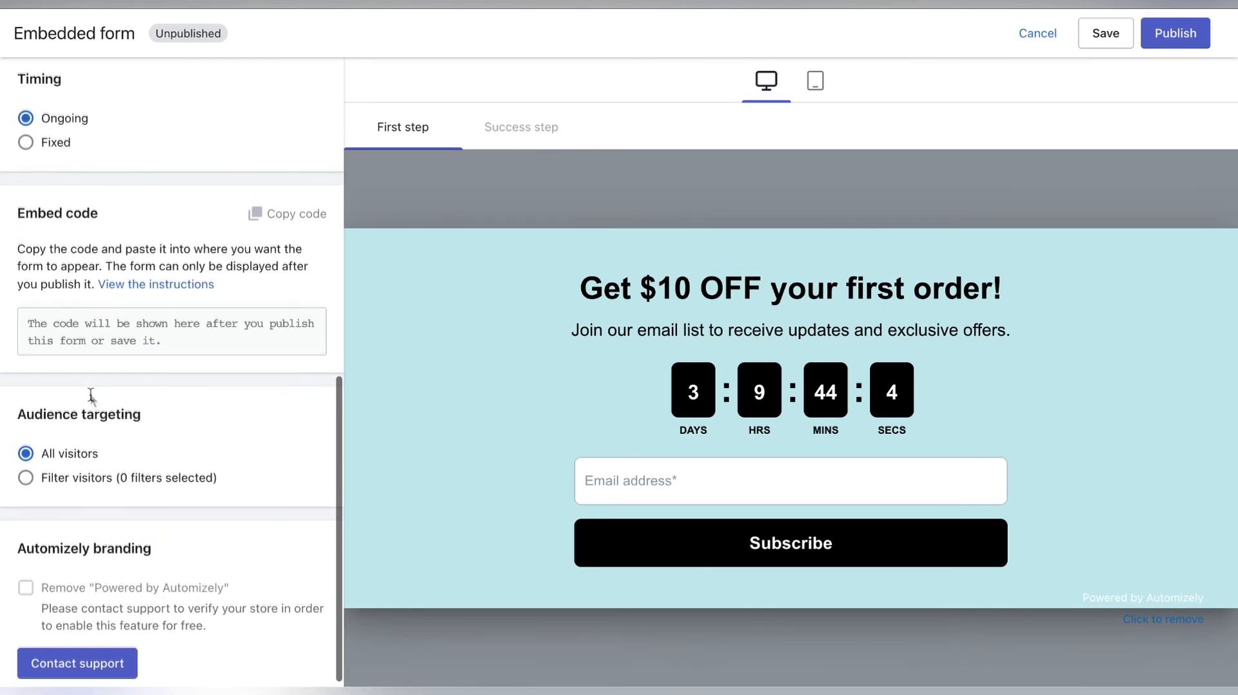
scroll(90, 393, up, 10)
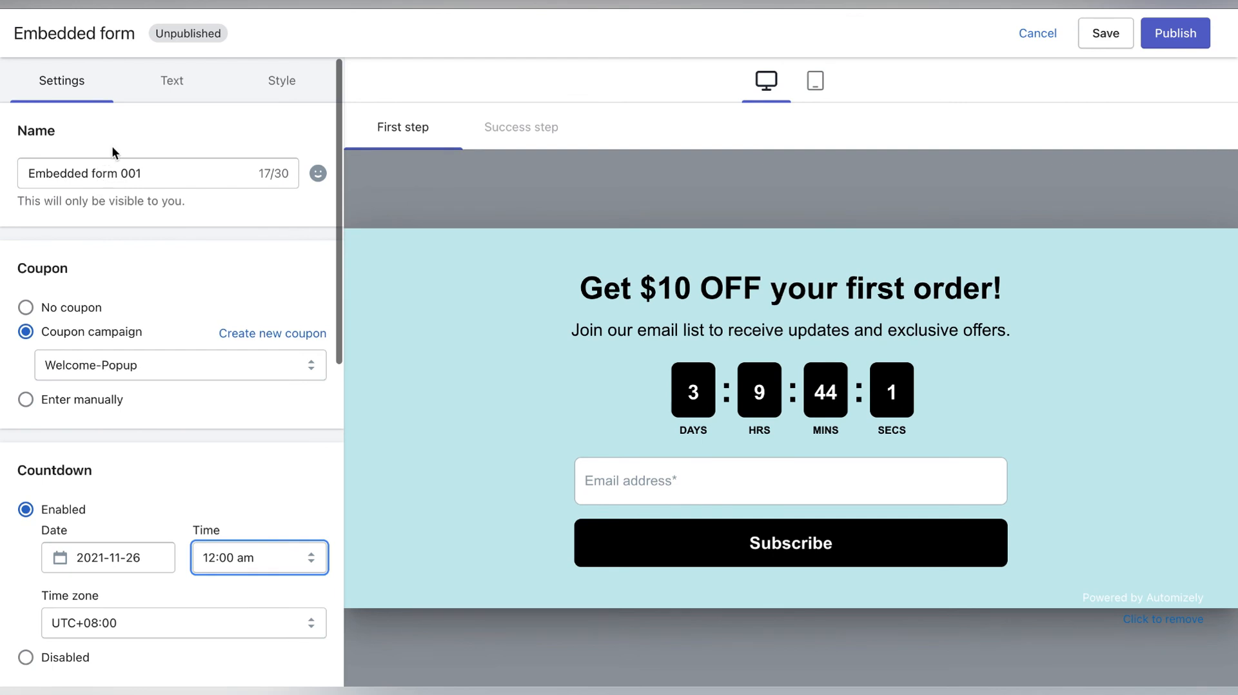
click(172, 83)
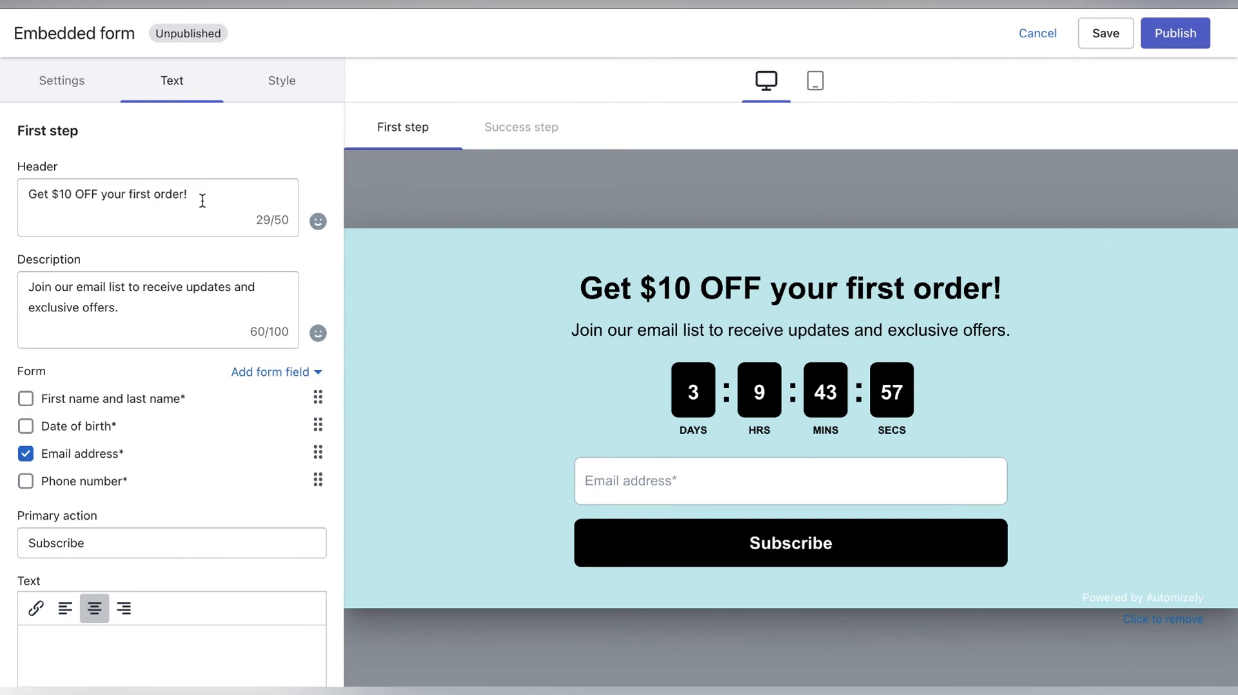
drag(185, 194, 102, 192)
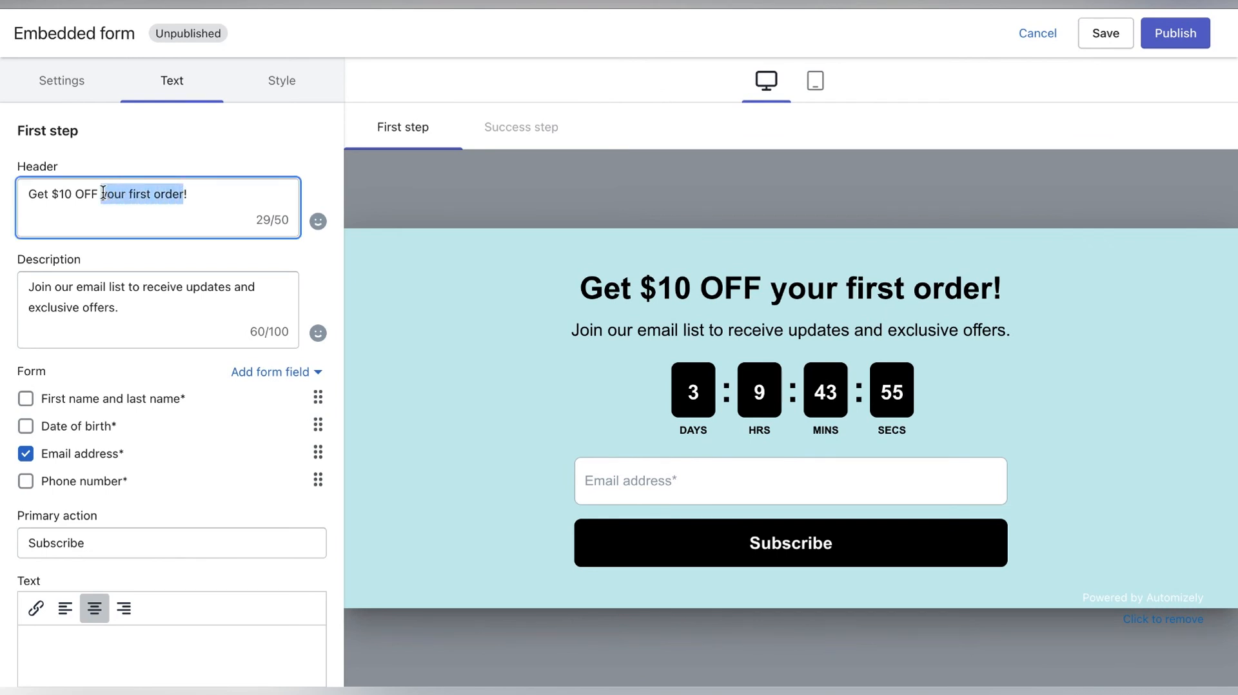
key(BackSpace)
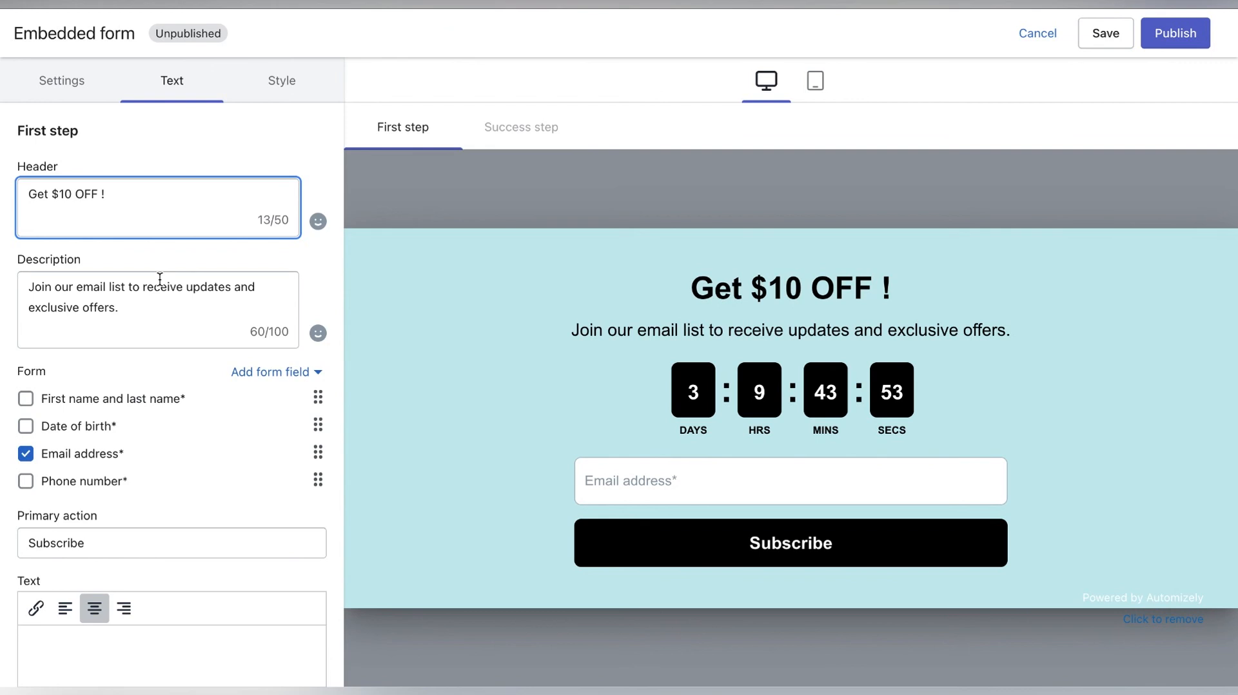
- Include the first name and last name field in the first step's form
scroll(170, 343, down, 3)
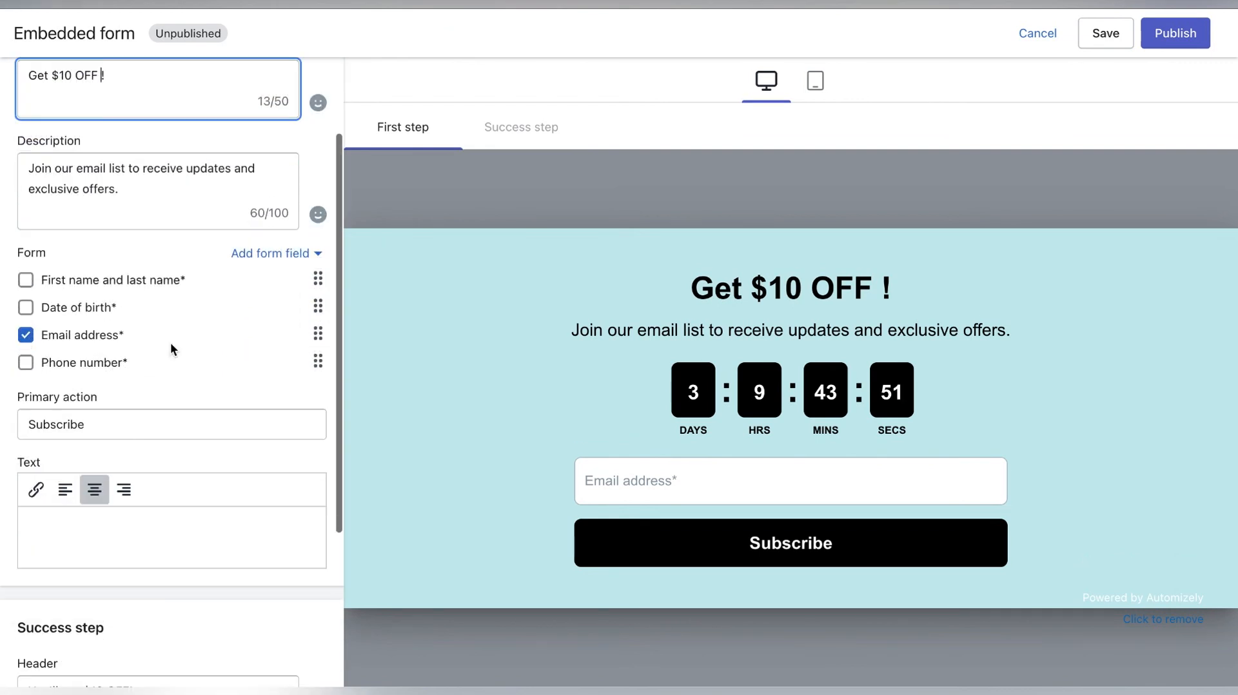
scroll(170, 342, down, 1)
click(25, 224)
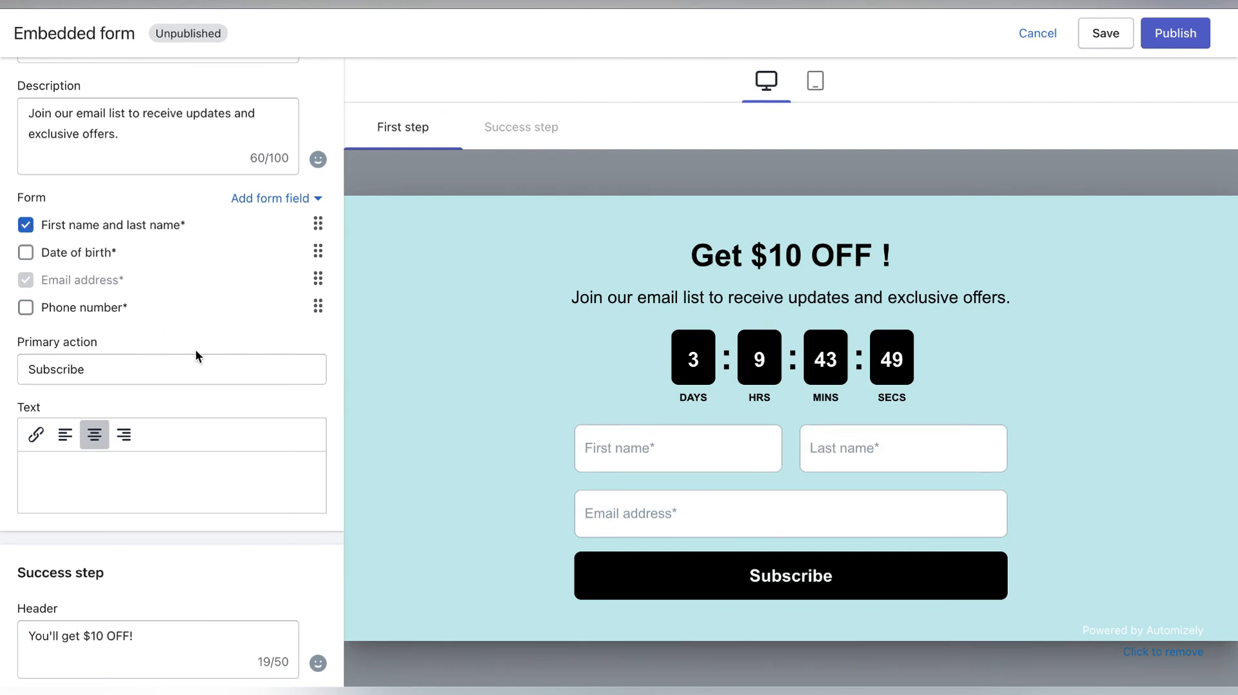
- Set the image alignment in the form's style layout to Background
scroll(198, 423, down, 3)
scroll(198, 423, up, 1)
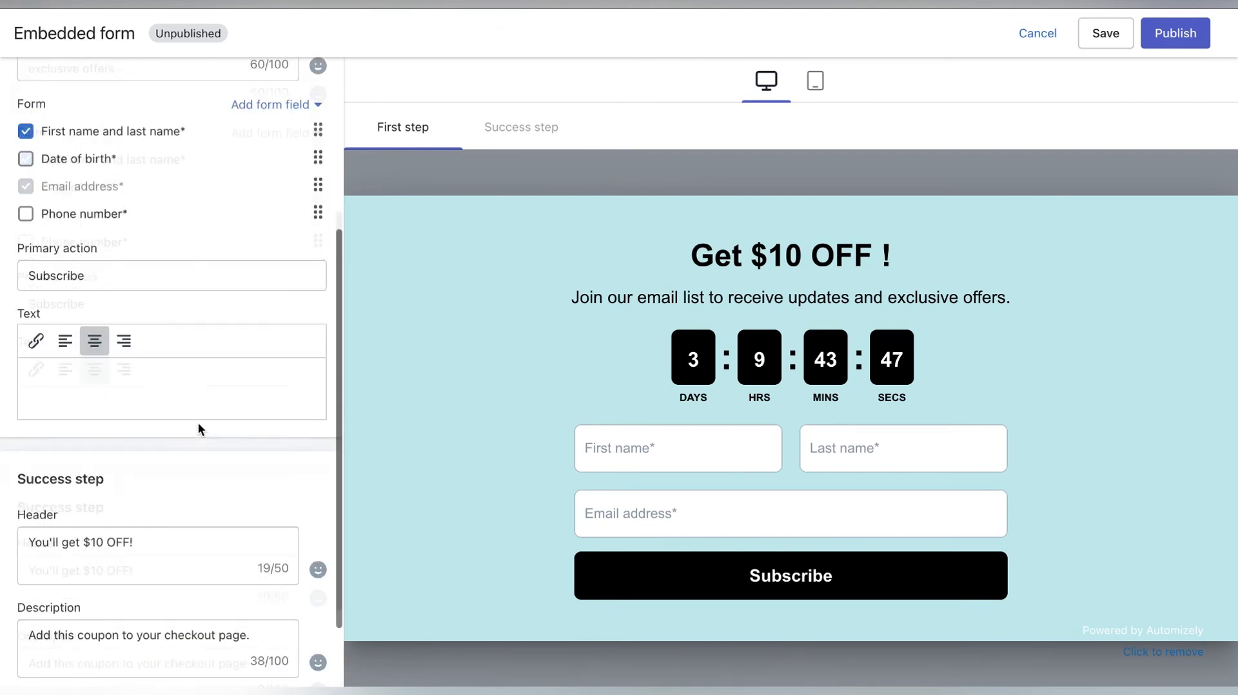
scroll(199, 423, up, 3)
click(282, 100)
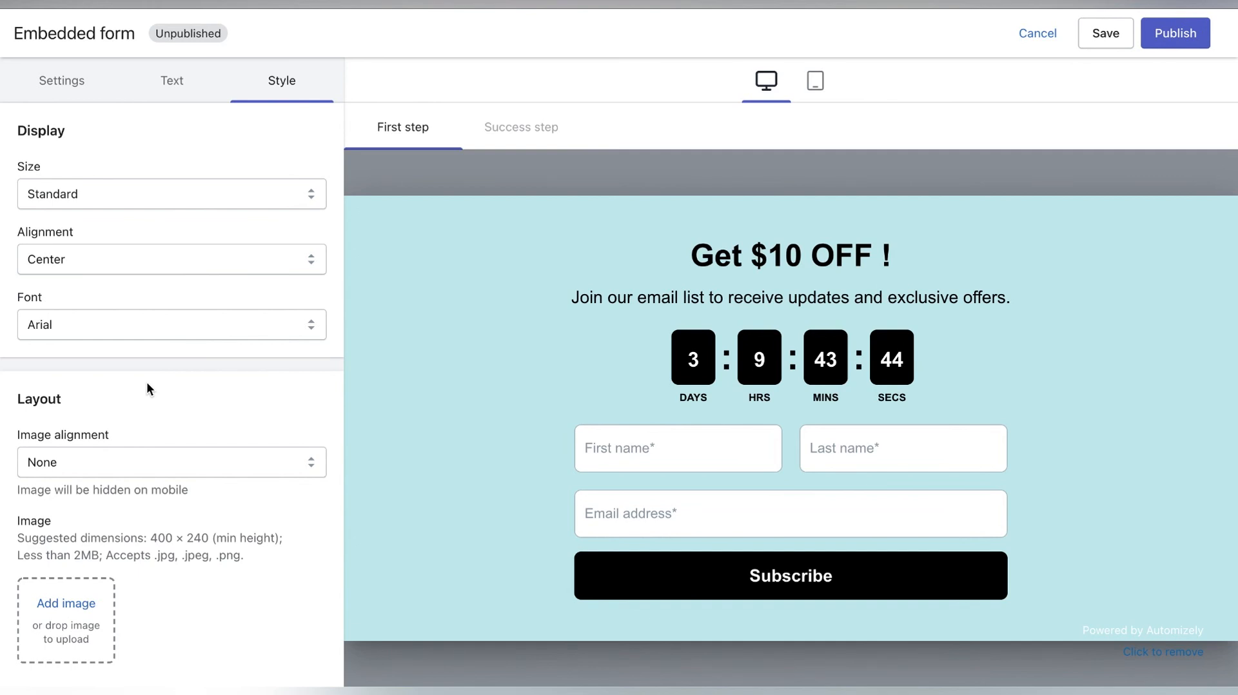
scroll(136, 458, down, 4)
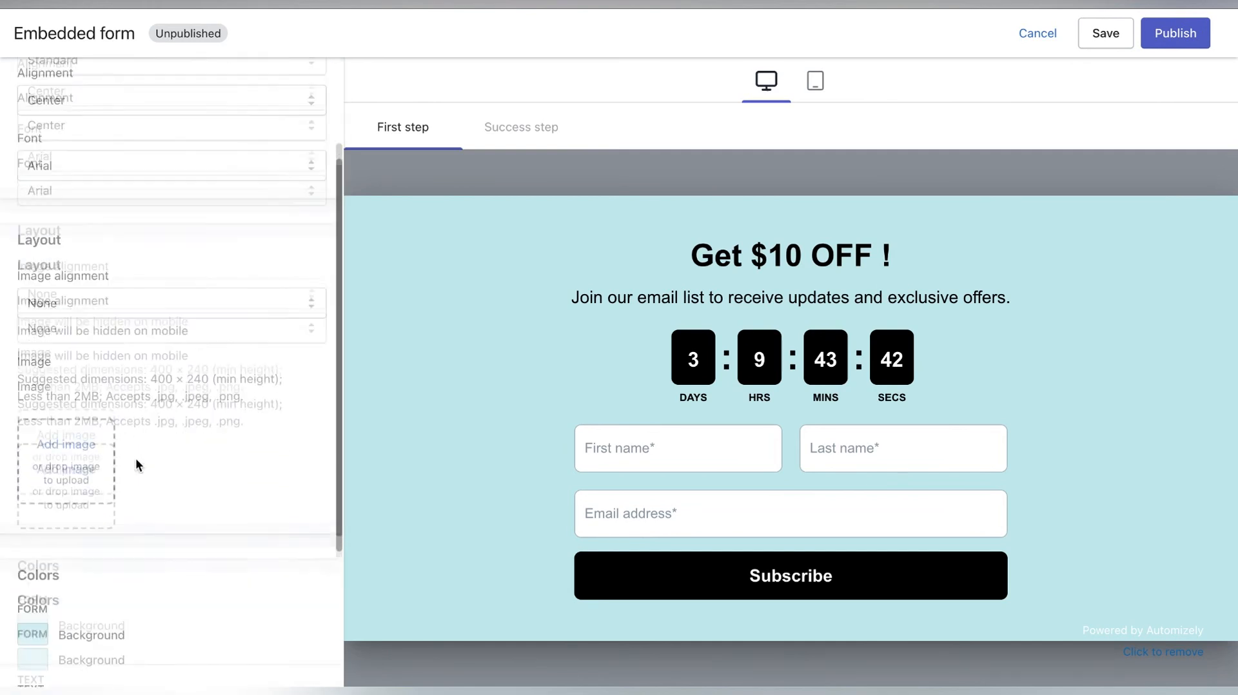
scroll(136, 458, up, 4)
click(135, 458)
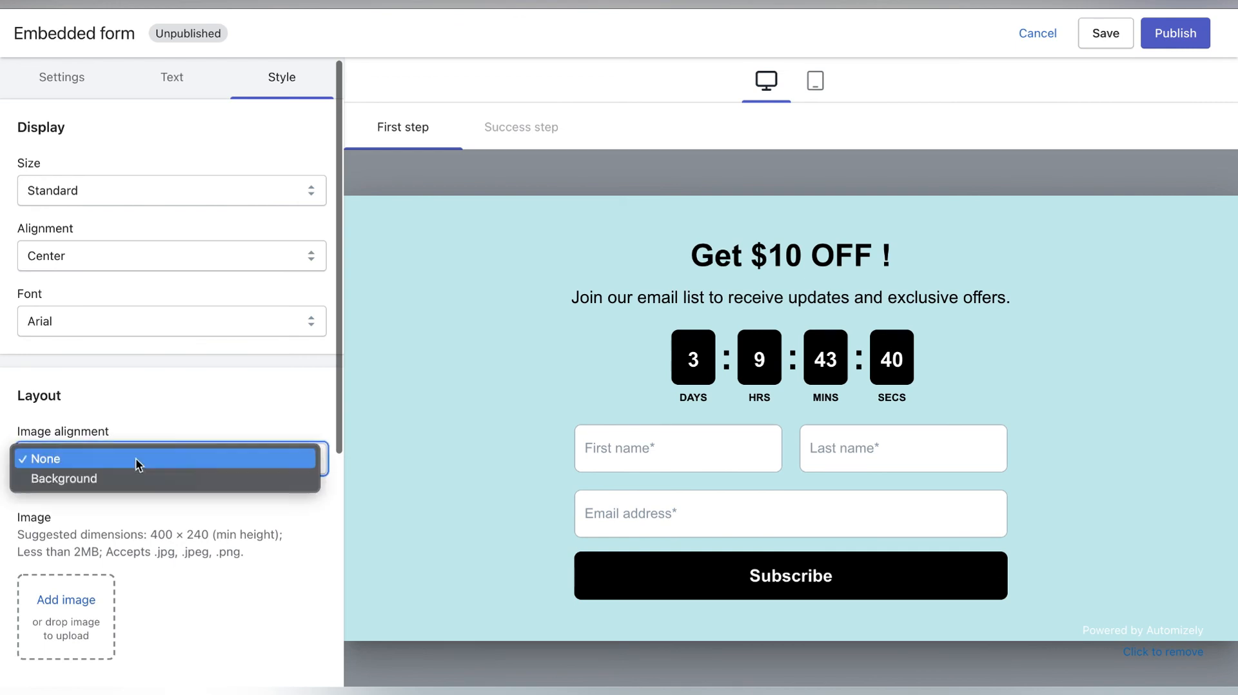
click(134, 480)
- Look over the form's style settings and save the embedded form
scroll(160, 372, up, 1)
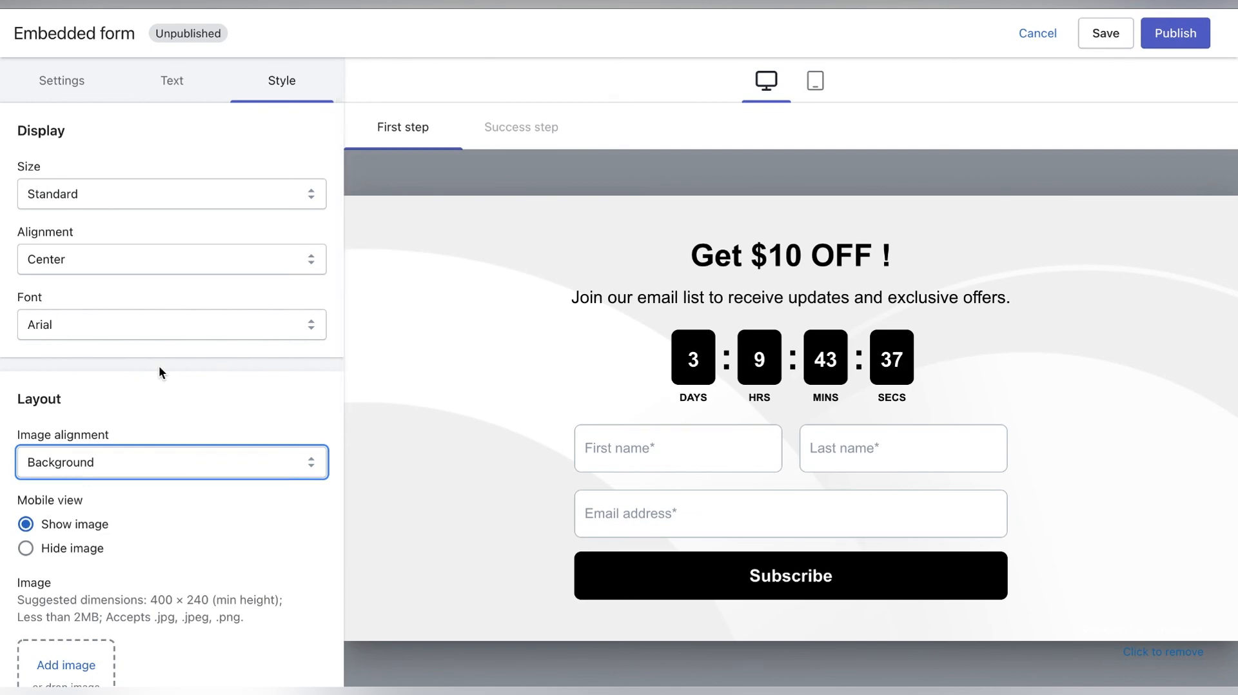
scroll(160, 365, down, 7)
scroll(162, 367, up, 7)
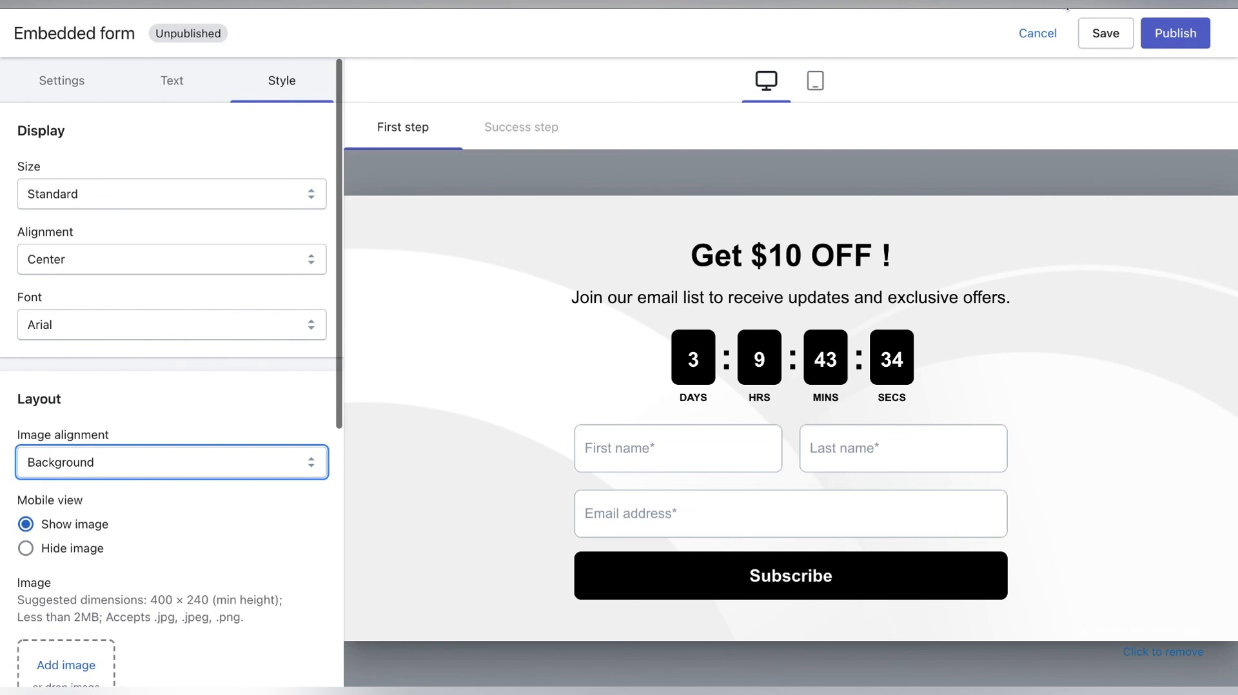
click(1106, 36)
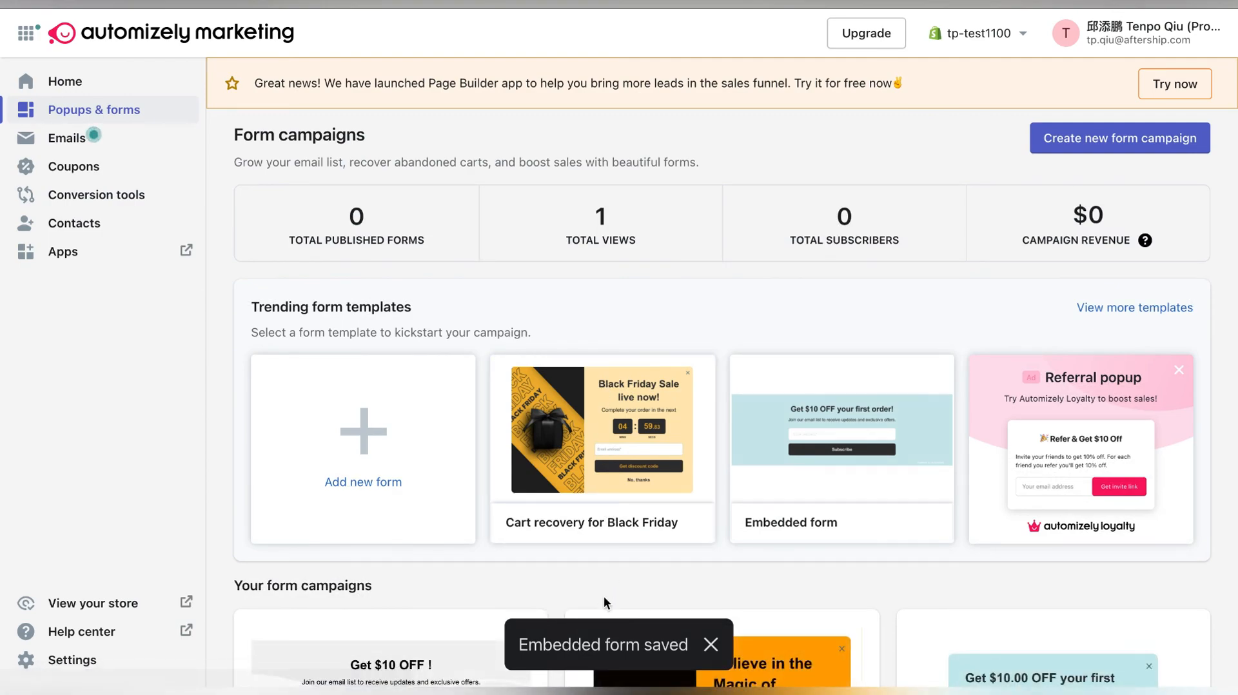
- Reopen the Embedded form 001 campaign and publish it to the site
scroll(603, 596, down, 5)
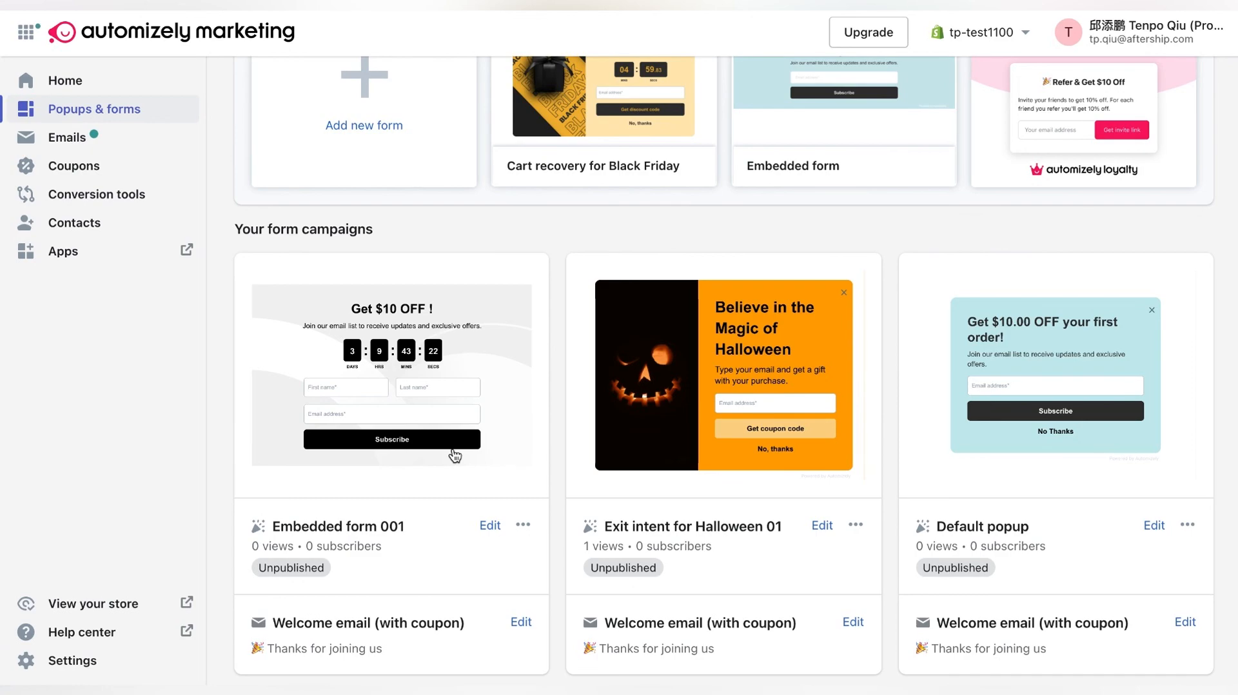
click(453, 452)
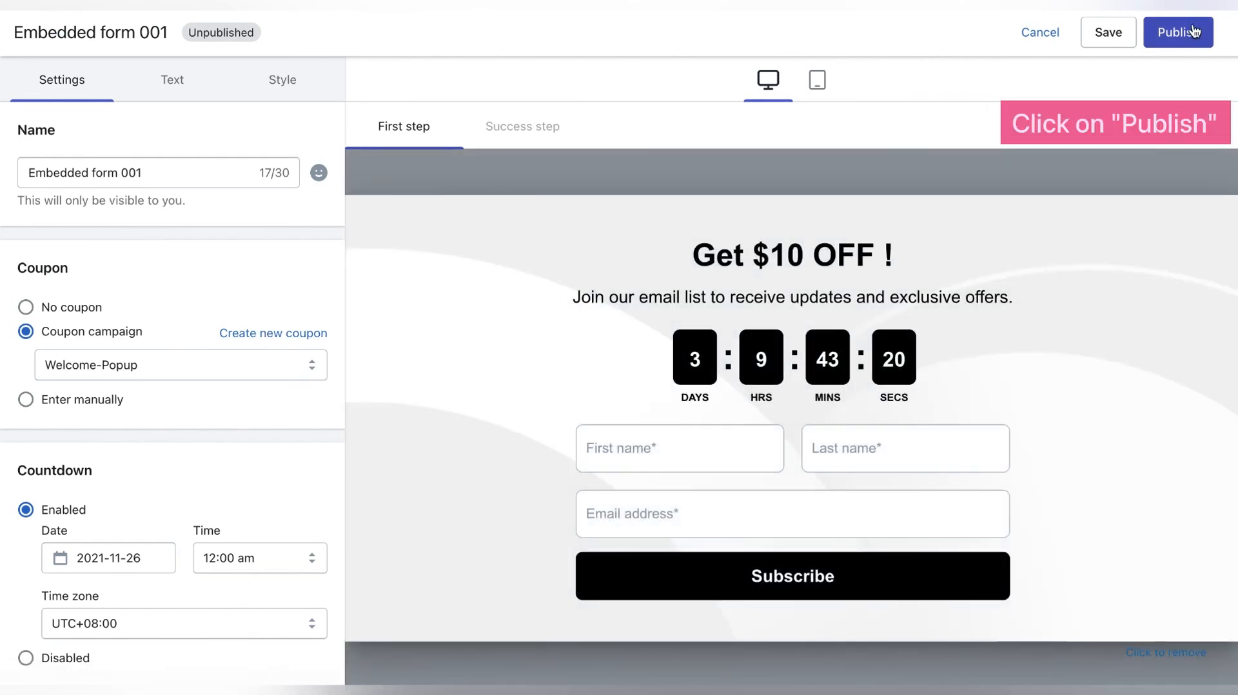
click(1193, 30)
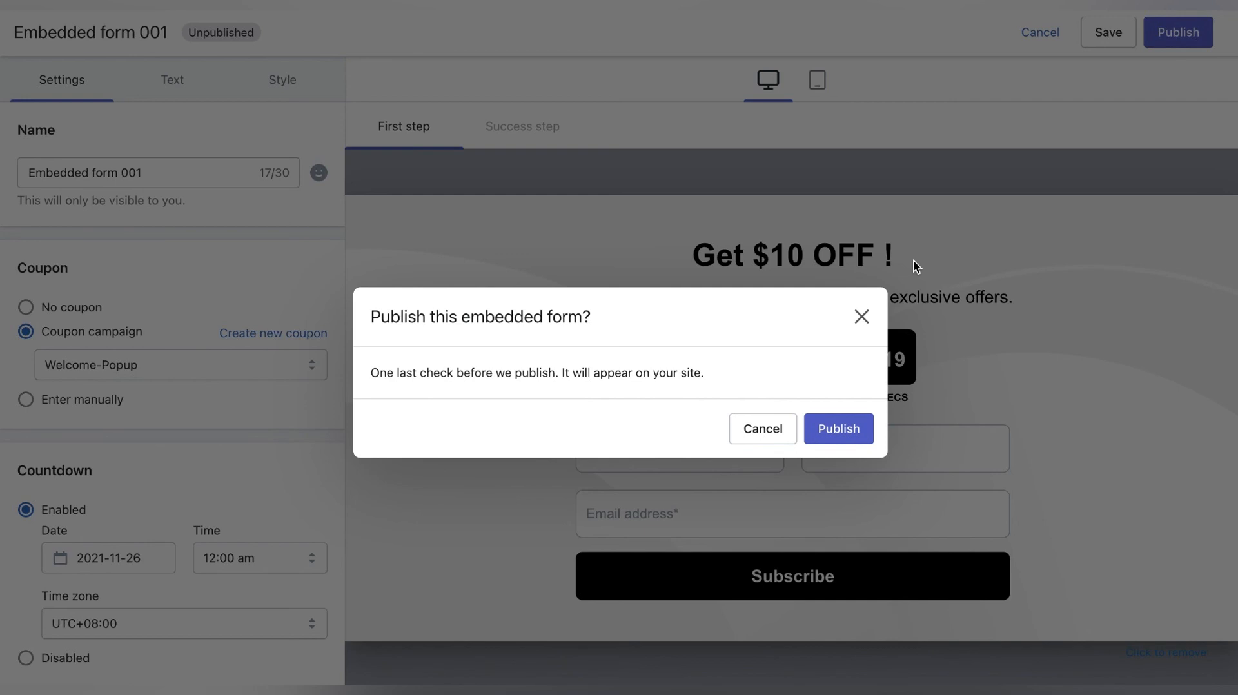
click(841, 428)
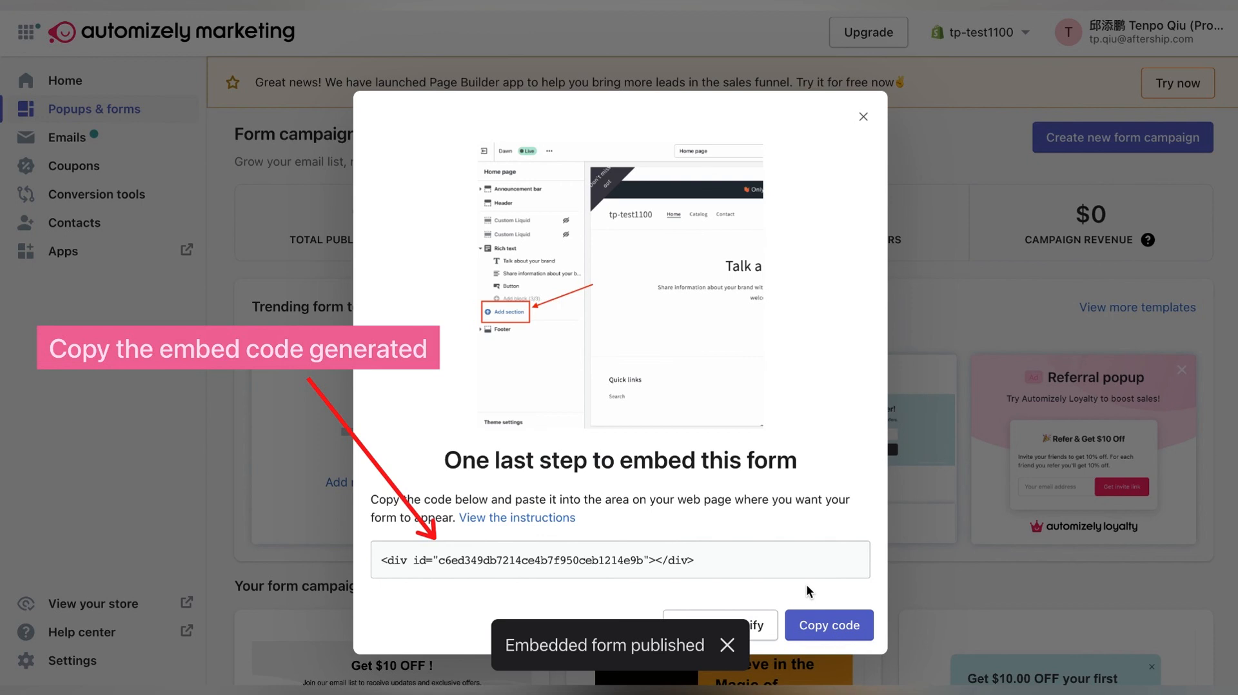
- Copy the published form's embed code and dismiss the notifications
click(821, 626)
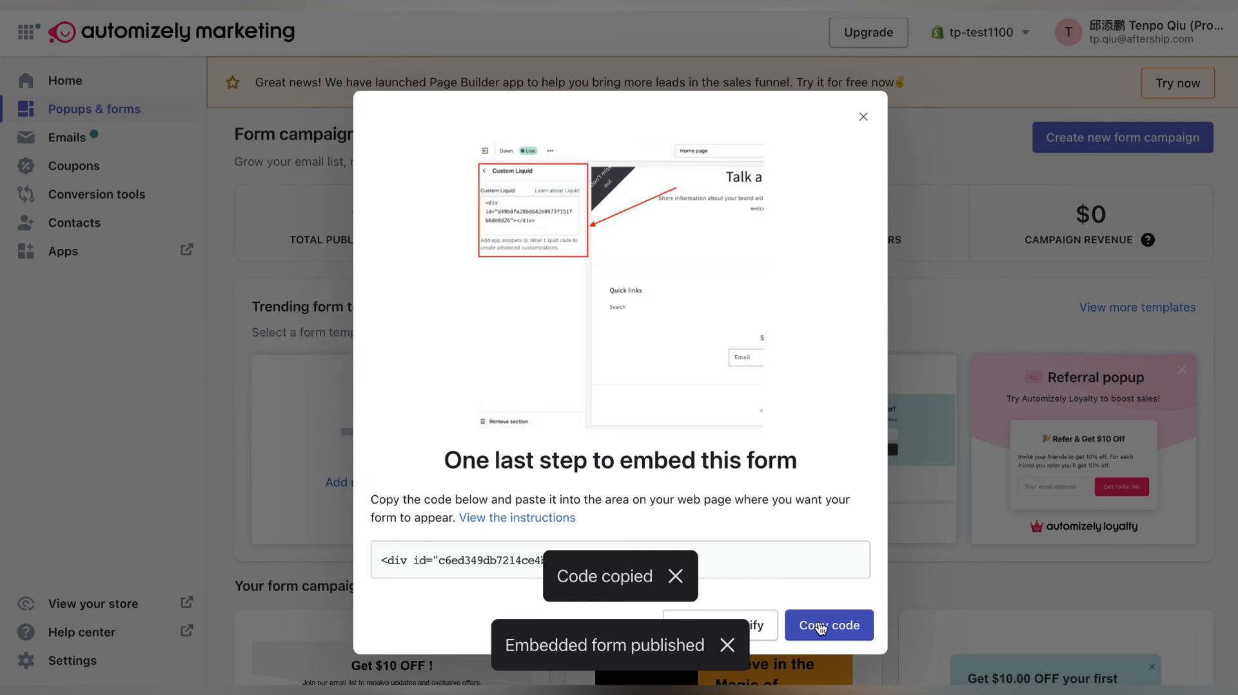
click(675, 576)
click(727, 645)
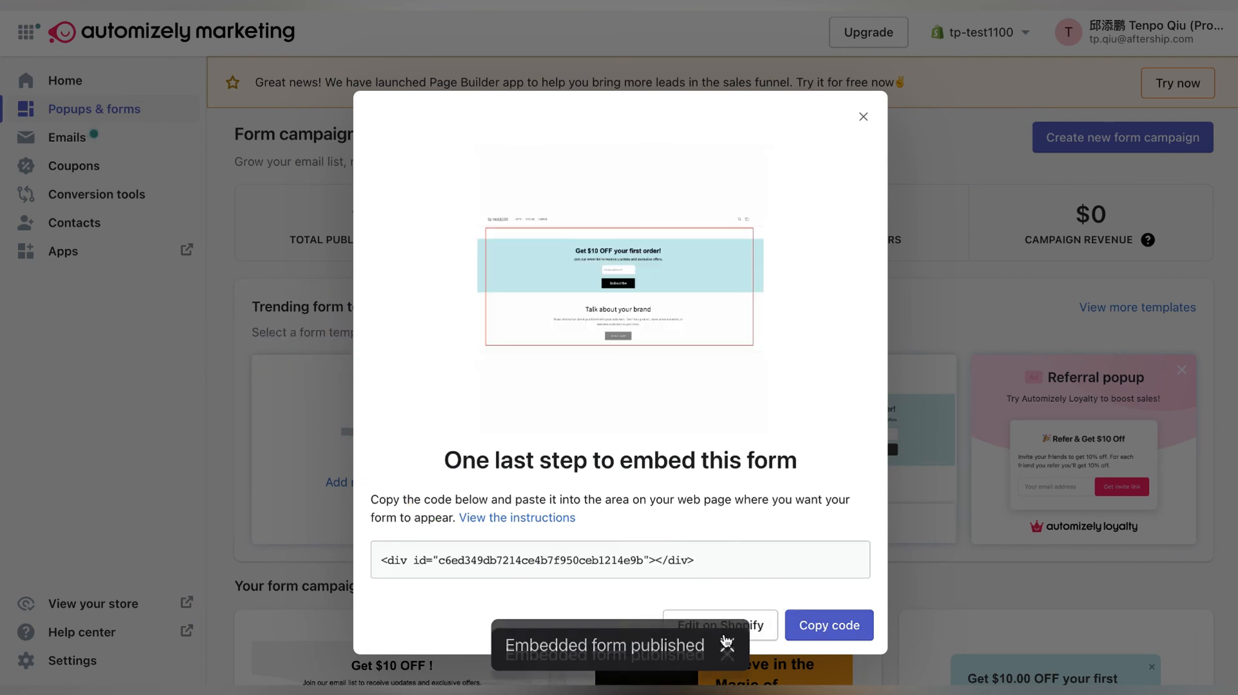
- Go to the store's themes in Shopify and open the current Dawn theme for customization
click(723, 629)
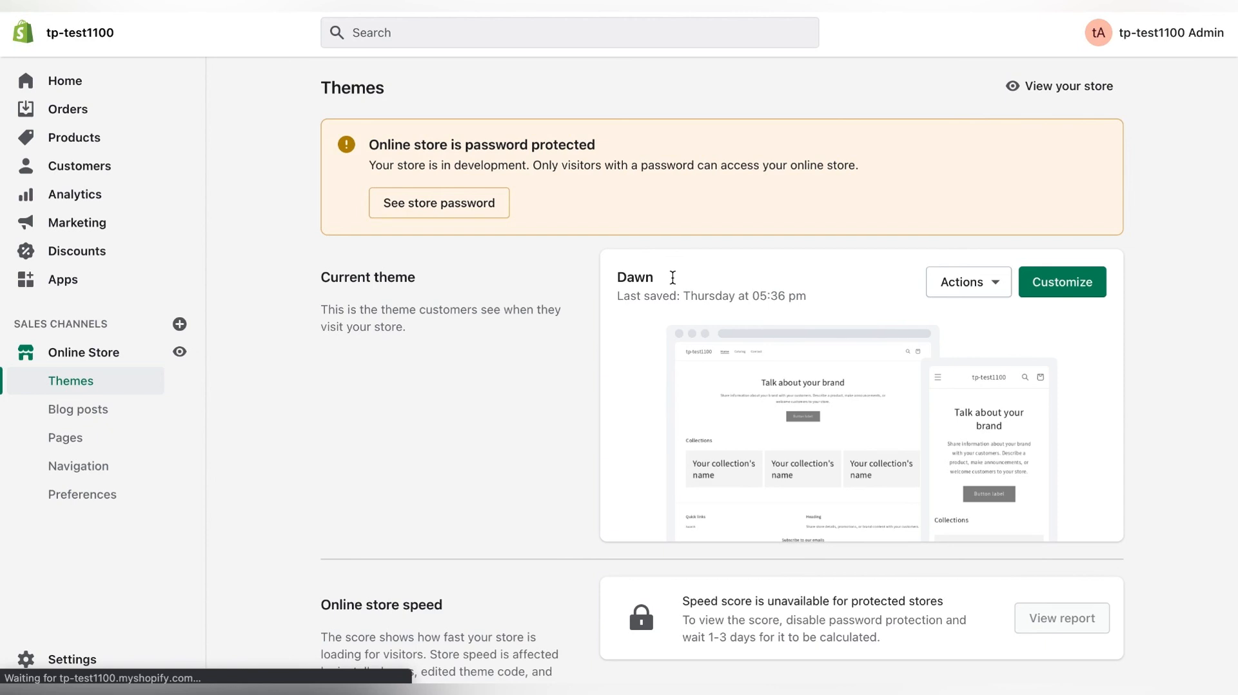
click(1046, 285)
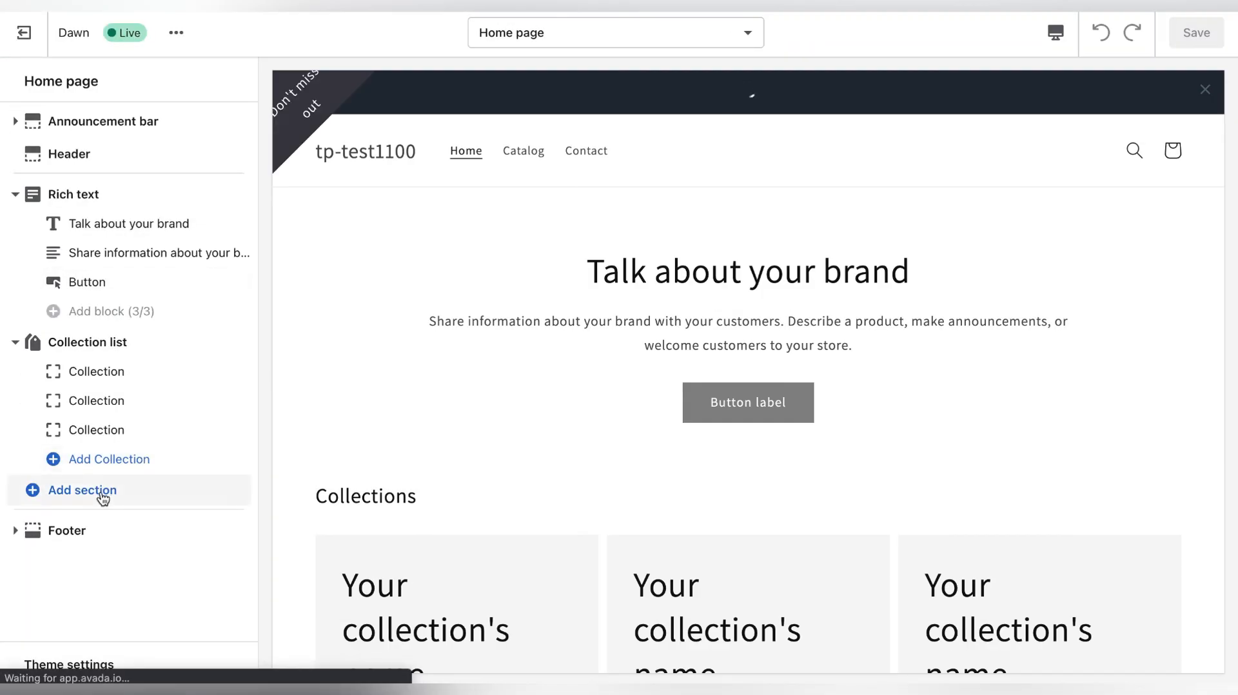
- Add a Custom Liquid section containing the form's copied embed code to the home page and save the theme
click(102, 497)
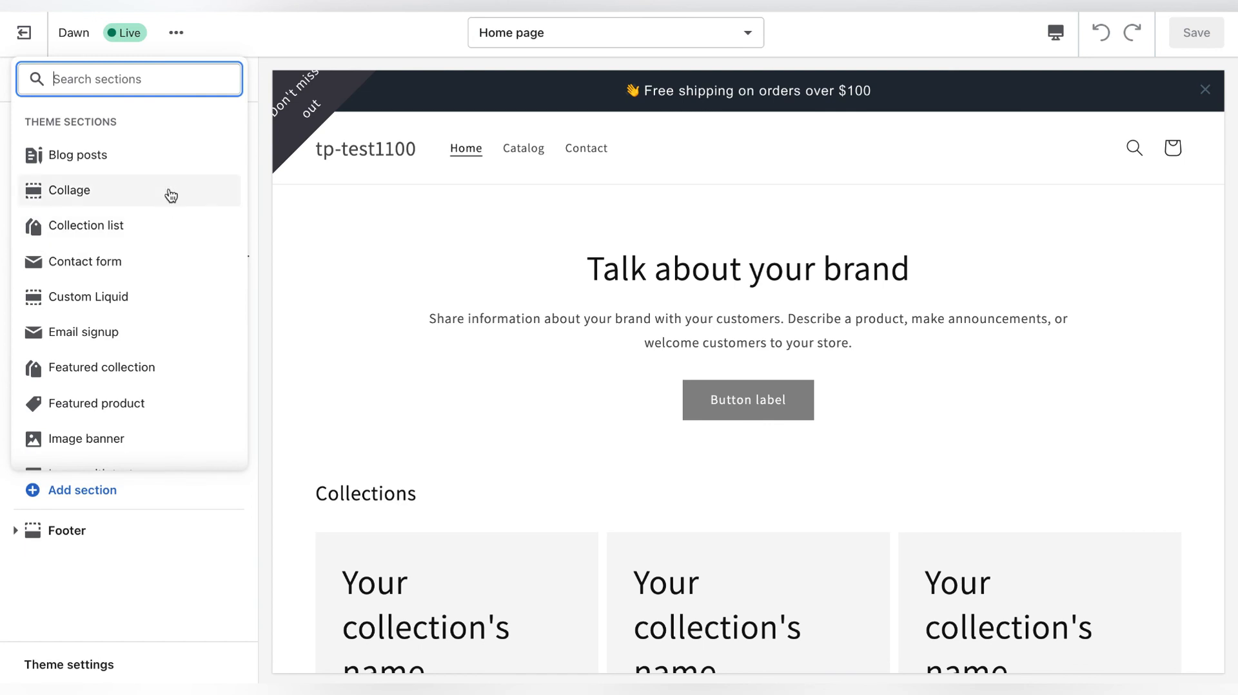
click(169, 294)
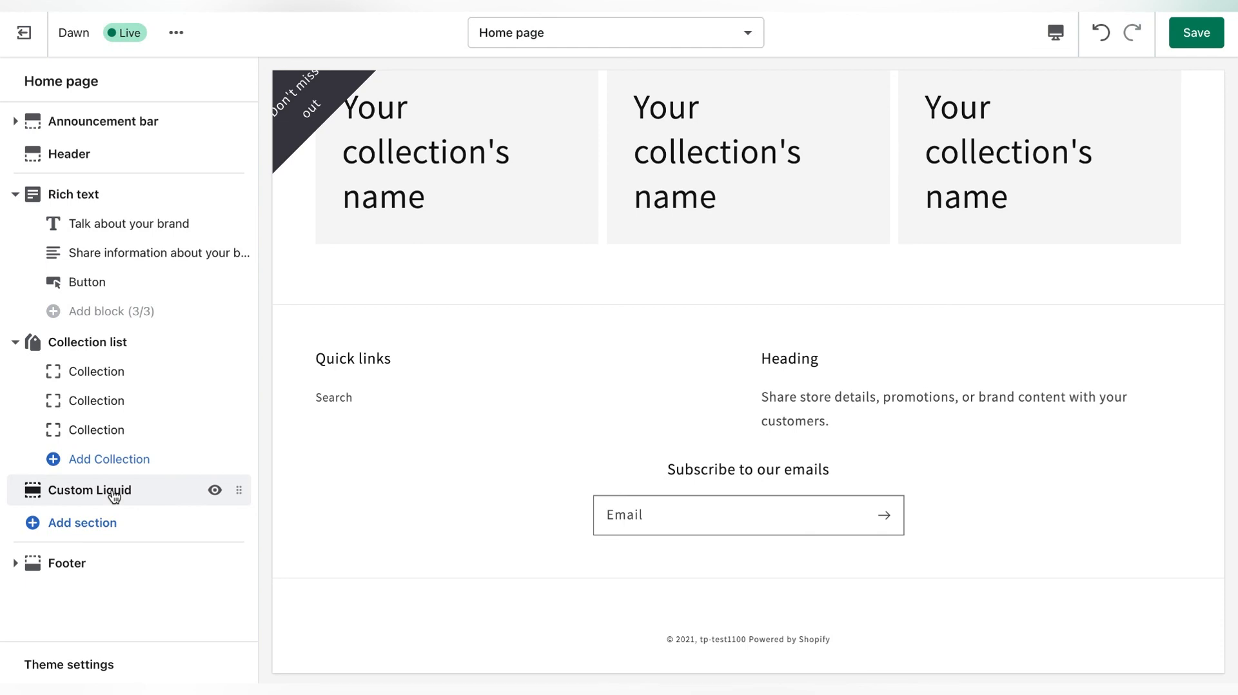
click(113, 491)
click(128, 175)
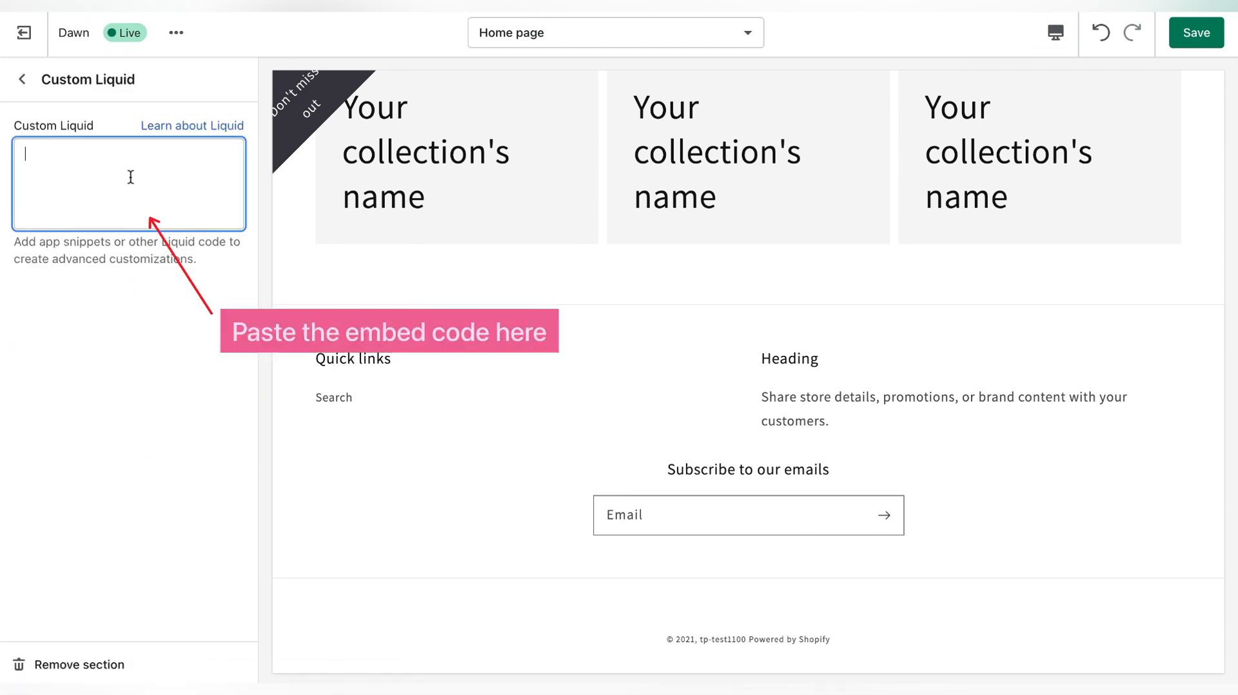
key(ctrl+v)
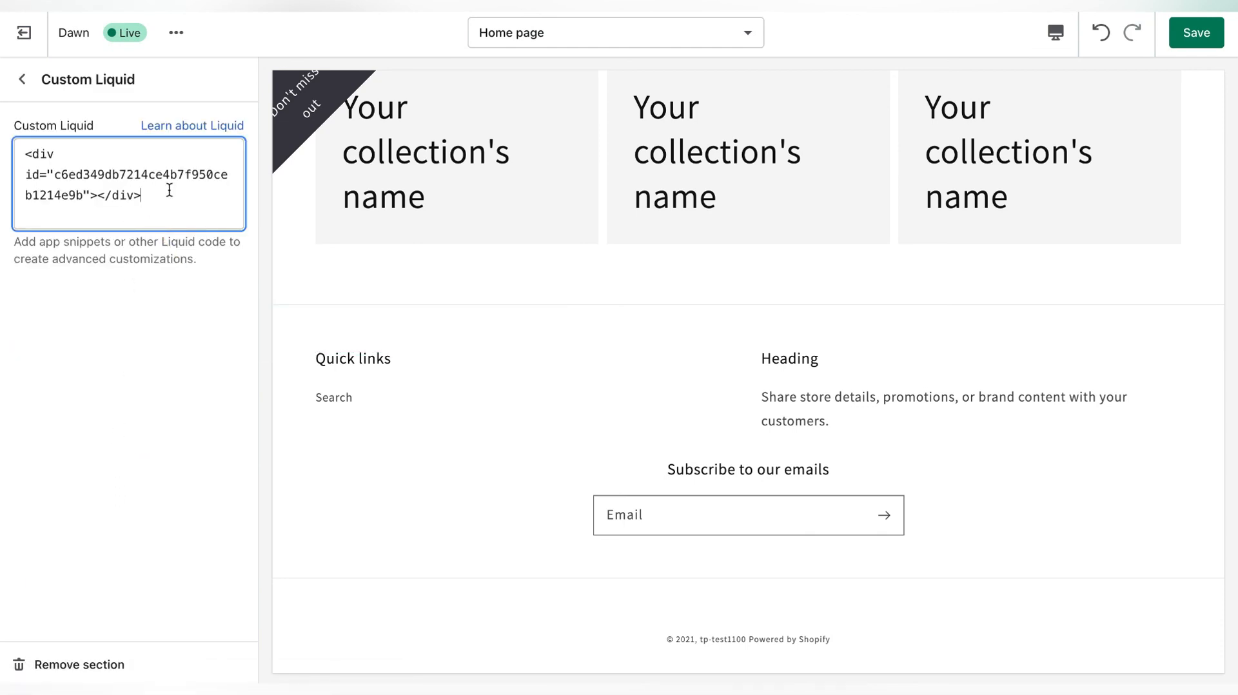
click(1205, 36)
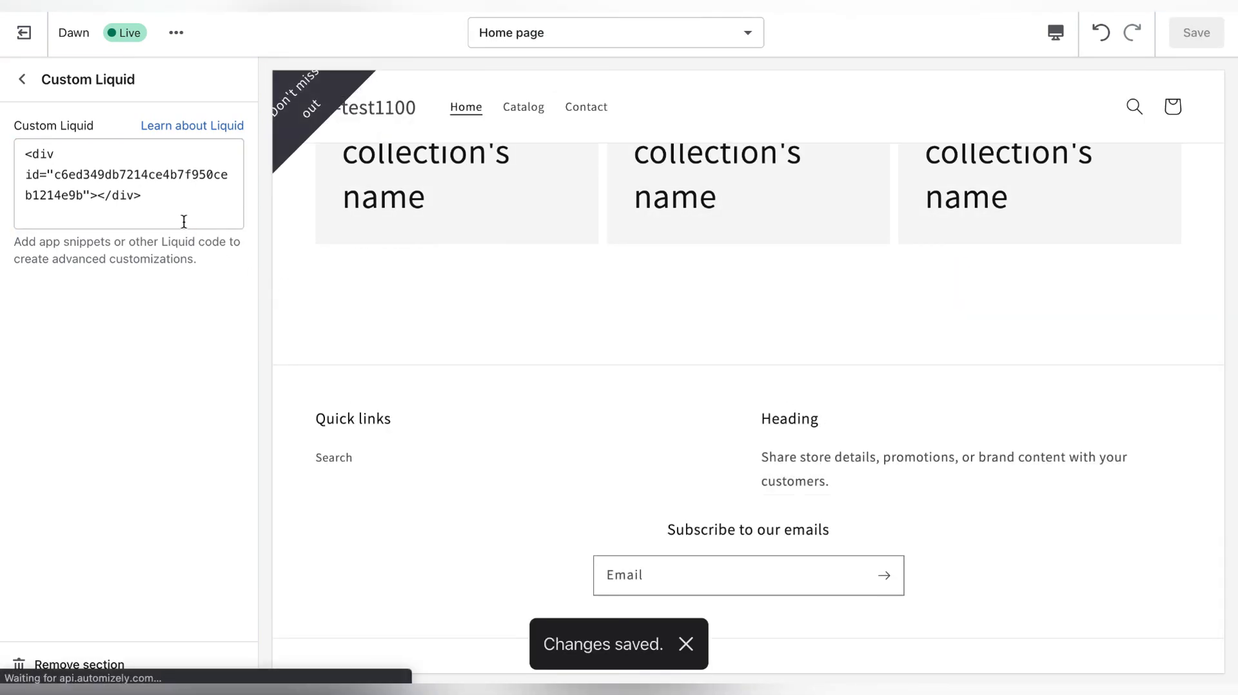
- Leave the theme editor and view the live online store to check how the embedded form appears on the home page
click(22, 78)
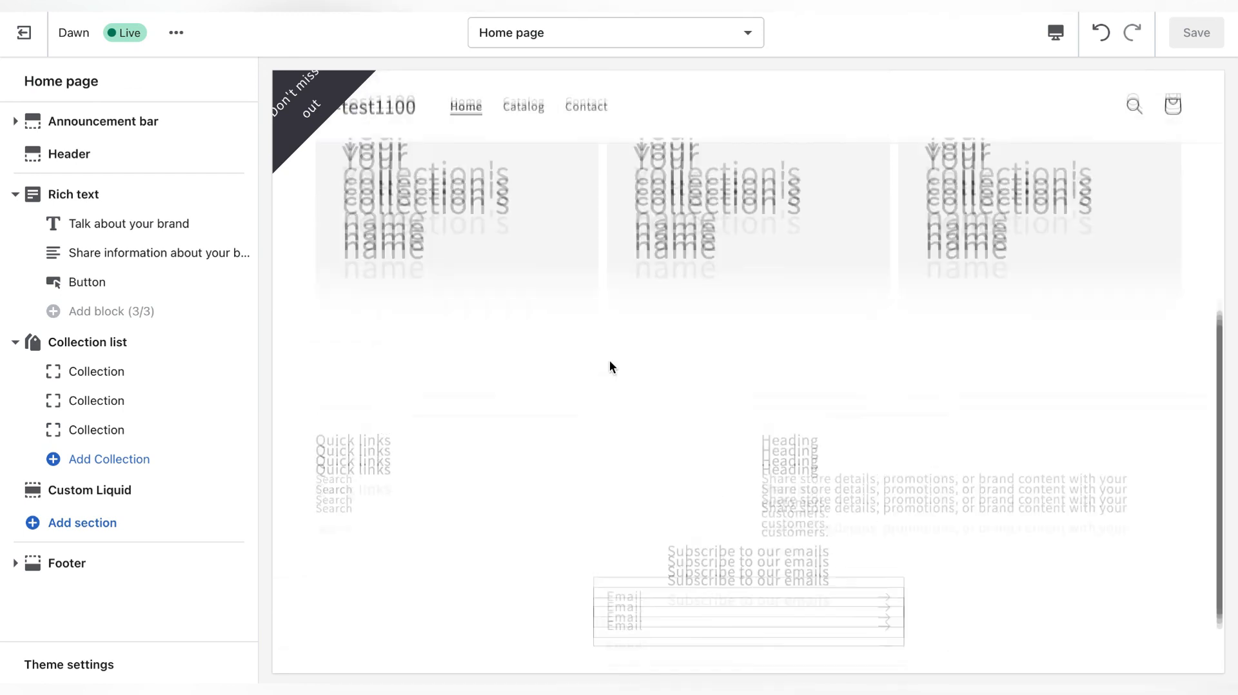
click(24, 32)
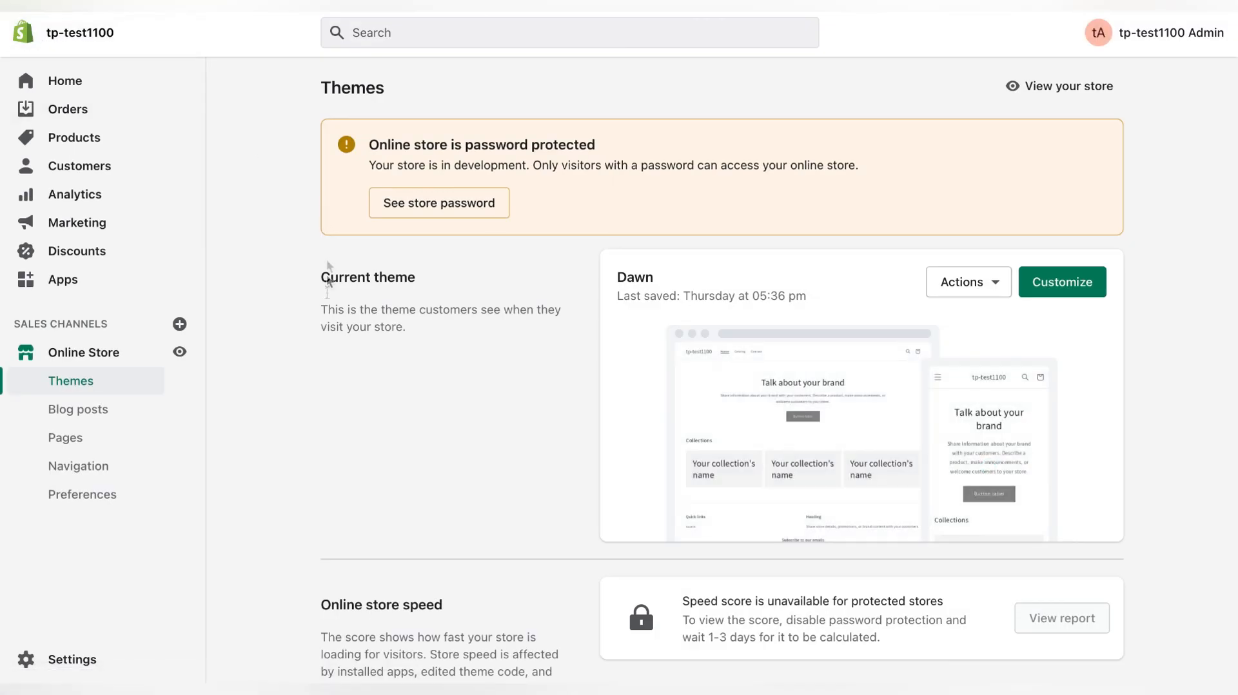
click(182, 352)
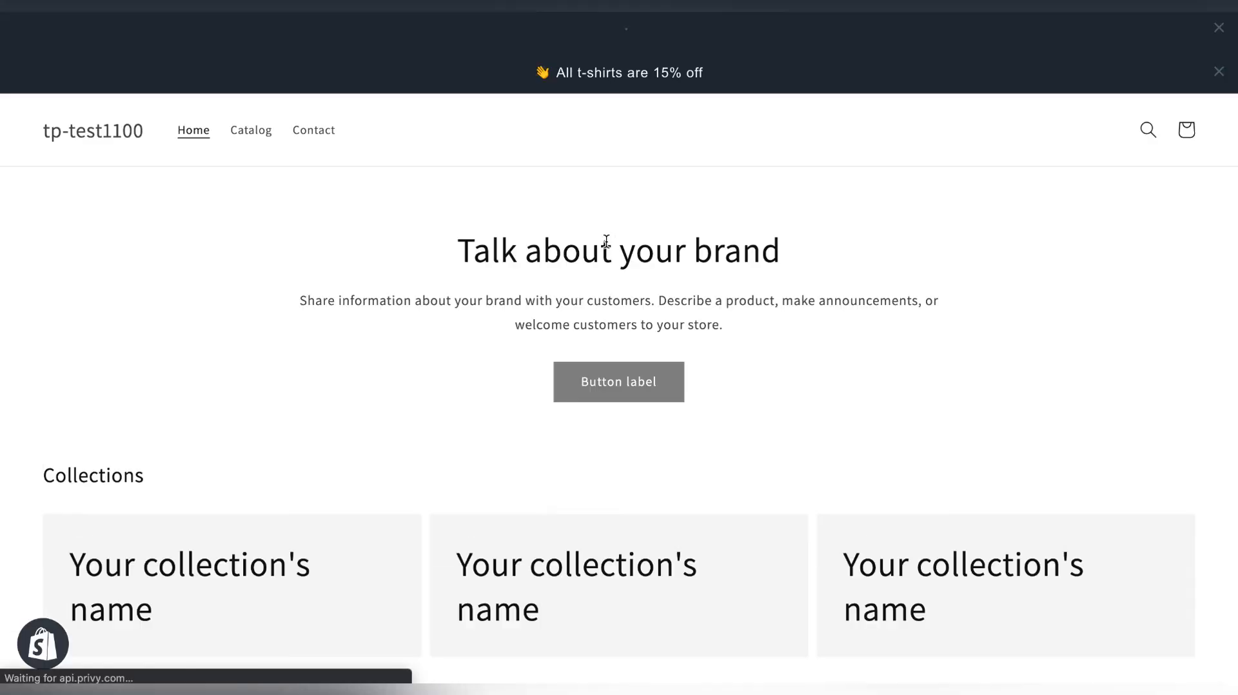
scroll(606, 241, down, 7)
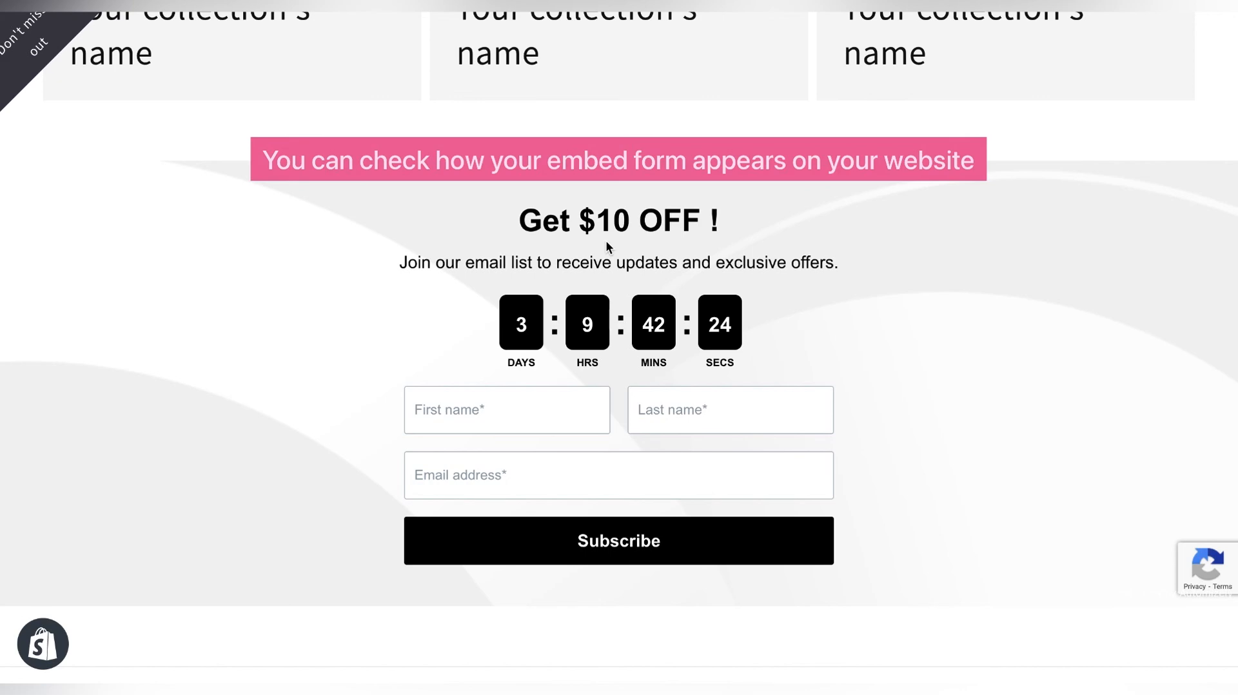
scroll(605, 240, up, 8)
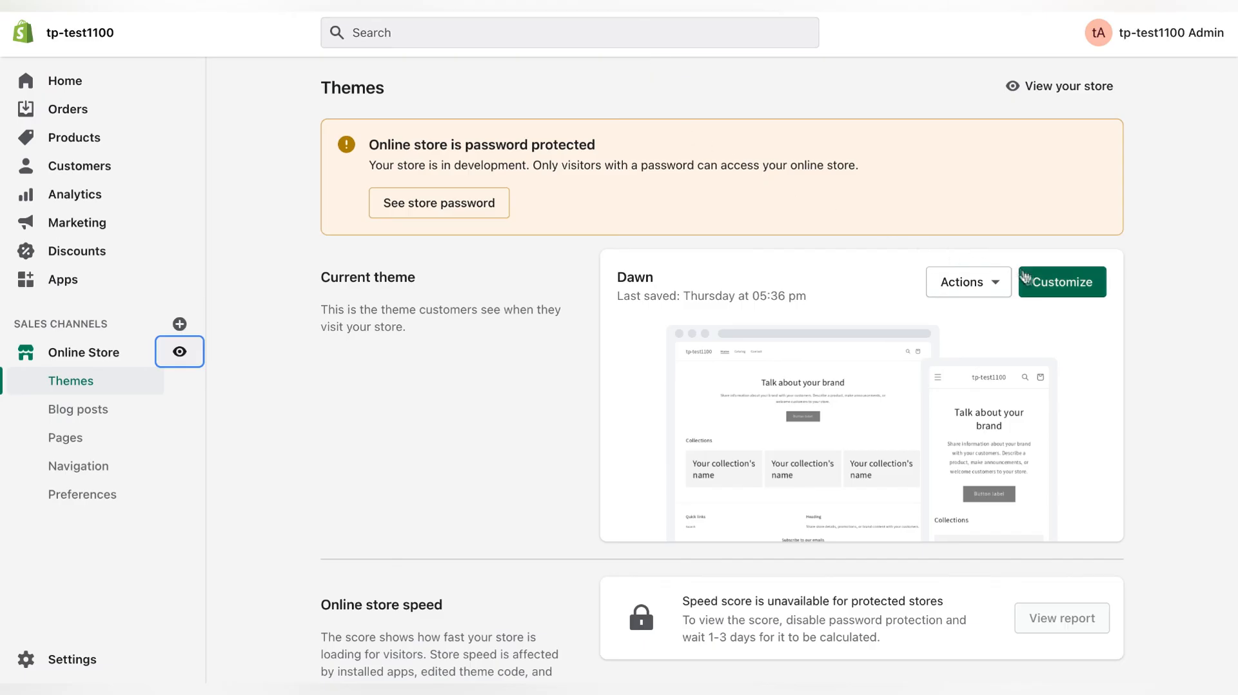
- Reopen the Dawn theme for customization and move the Custom Liquid section between Rich text and Collection list
click(1041, 281)
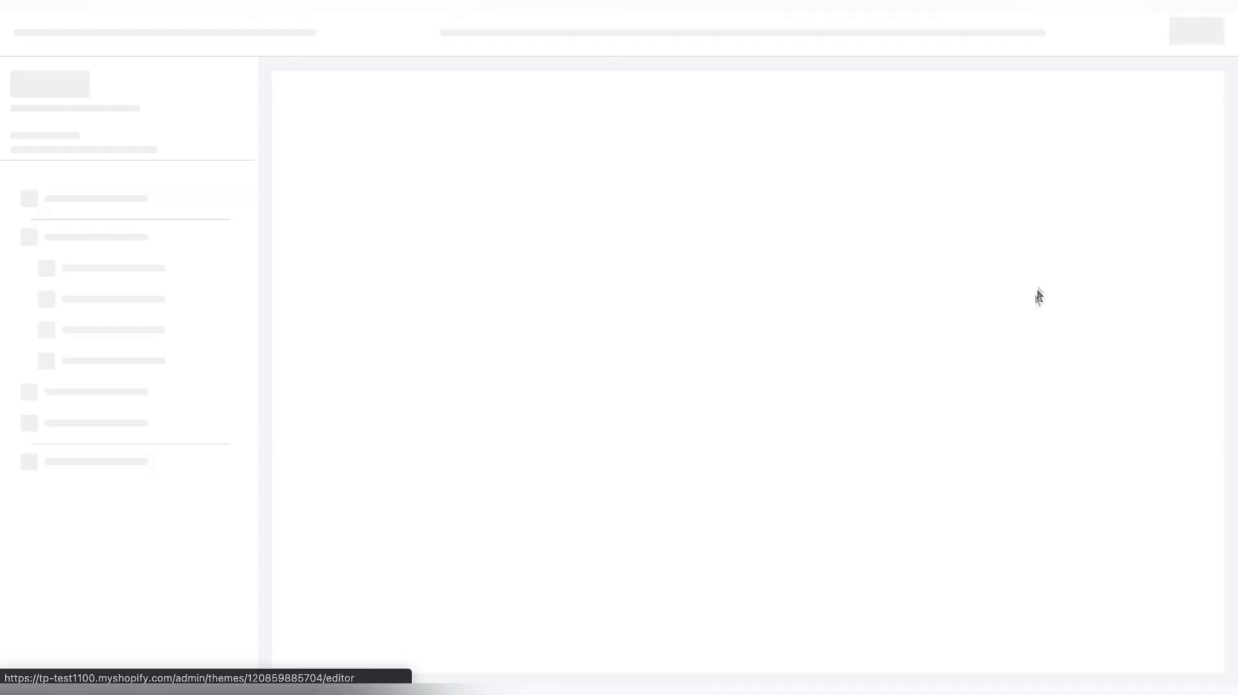
scroll(668, 423, down, 2)
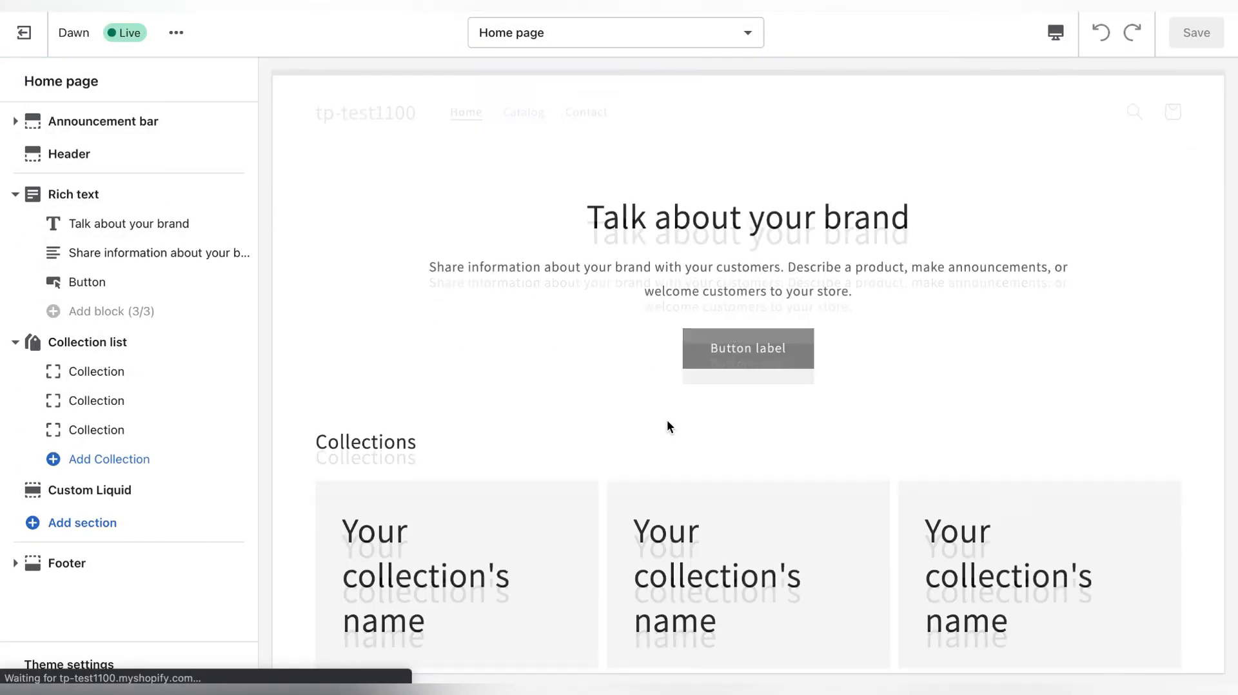
scroll(668, 426, down, 5)
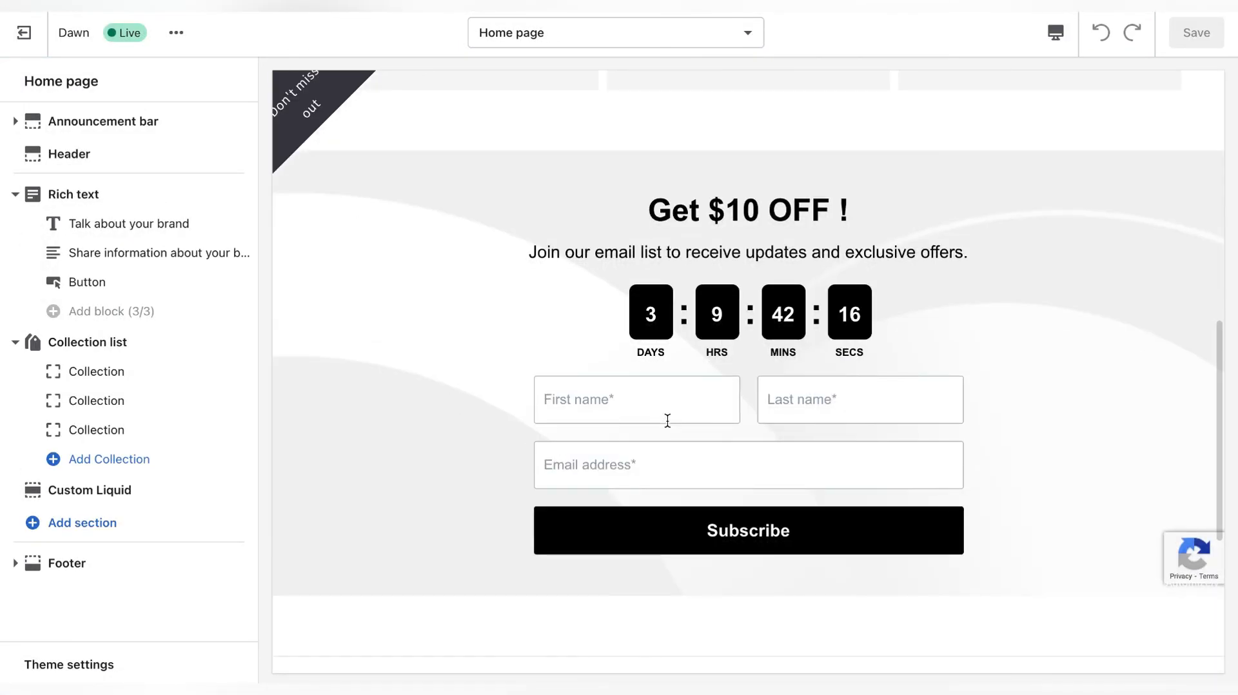
mouse_move(242, 491)
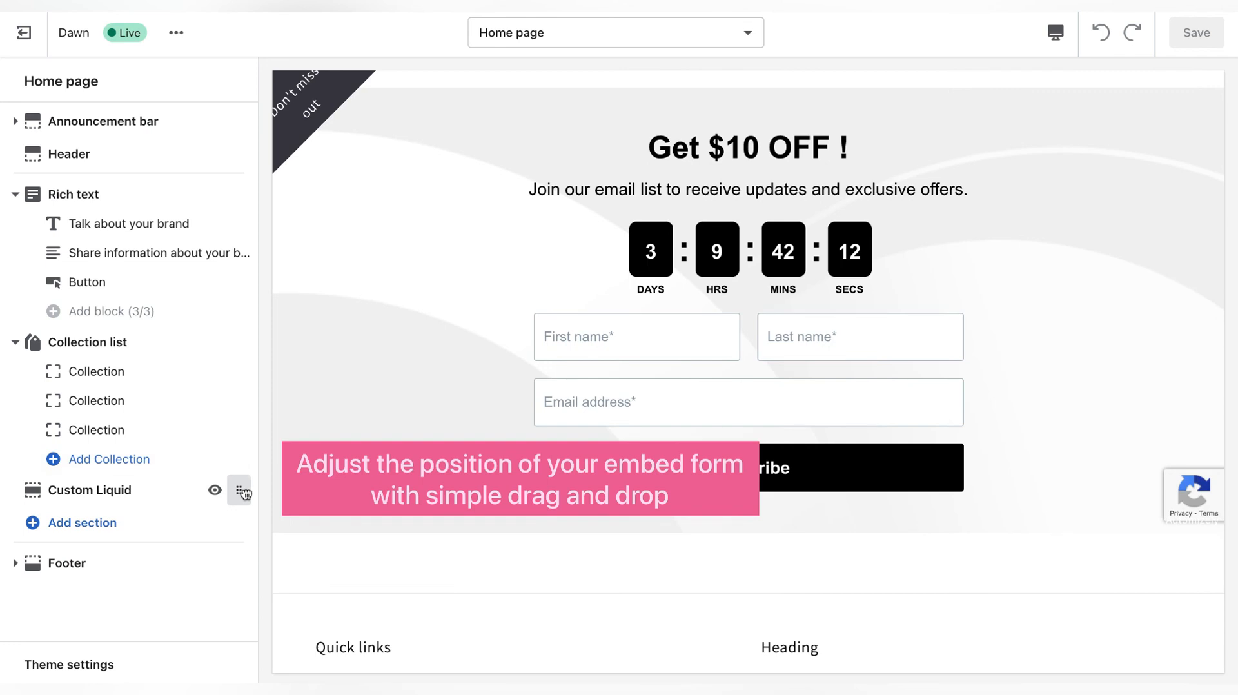
drag(241, 492, 234, 337)
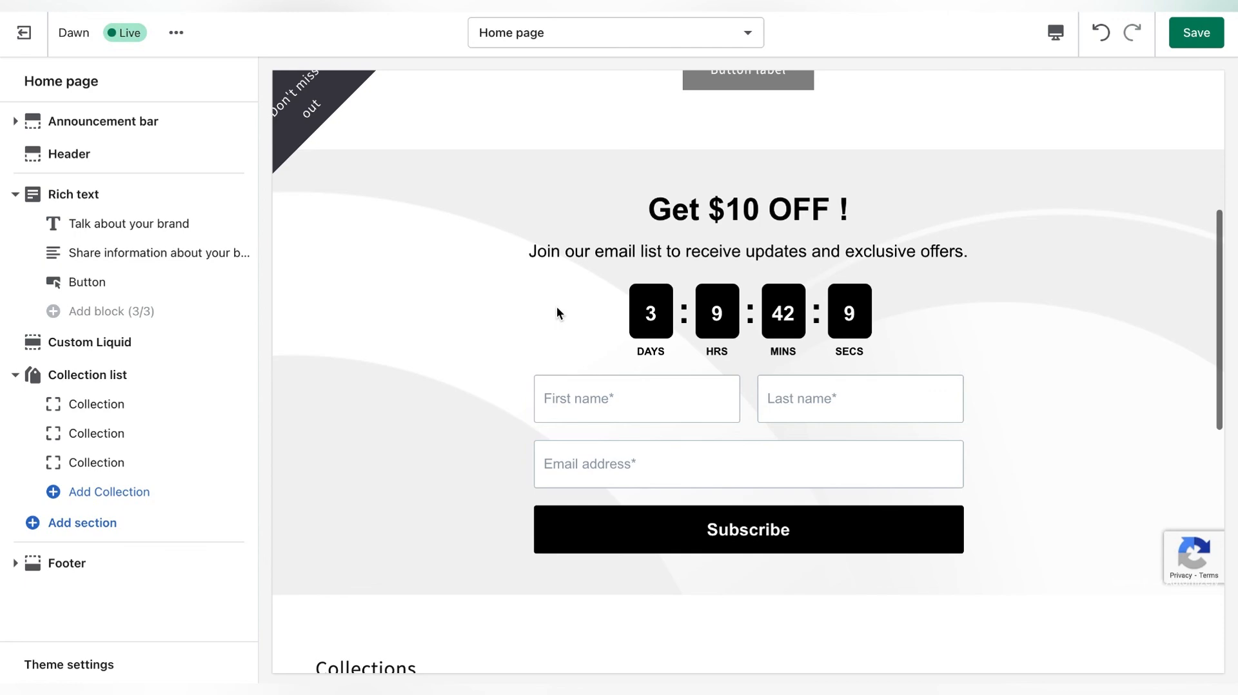
- Check the signup form's placement in the home page preview and save the theme
scroll(556, 307, up, 4)
scroll(556, 307, down, 8)
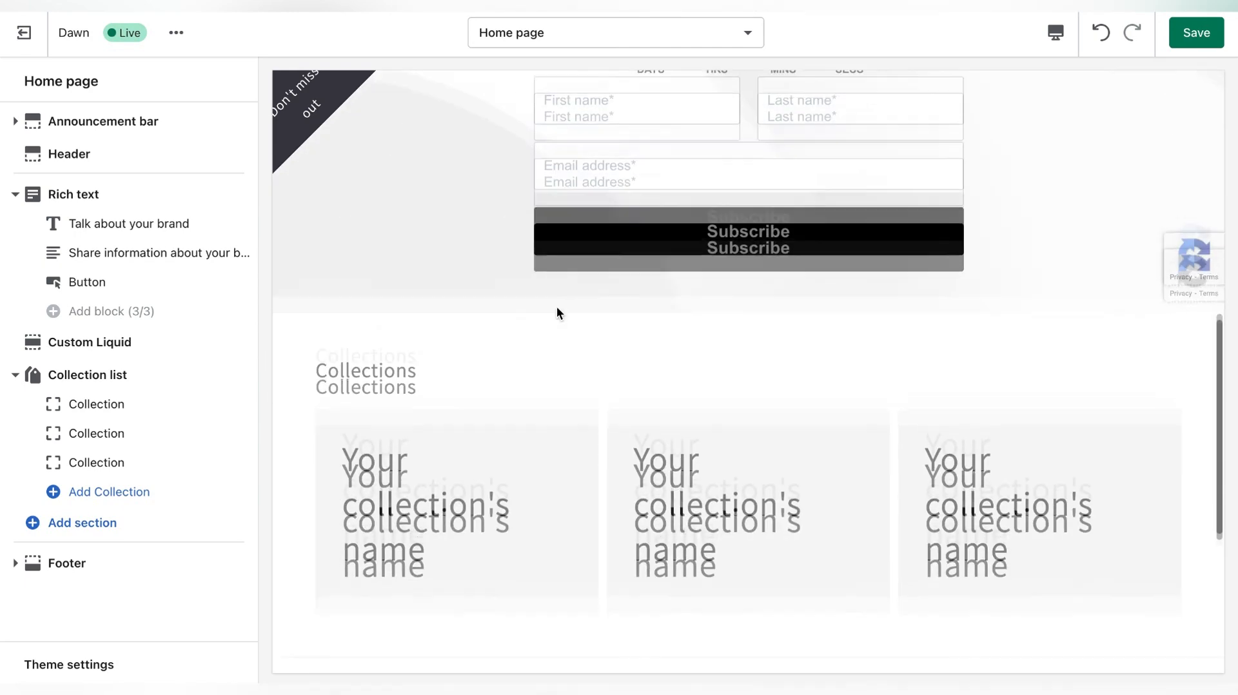
scroll(556, 307, up, 10)
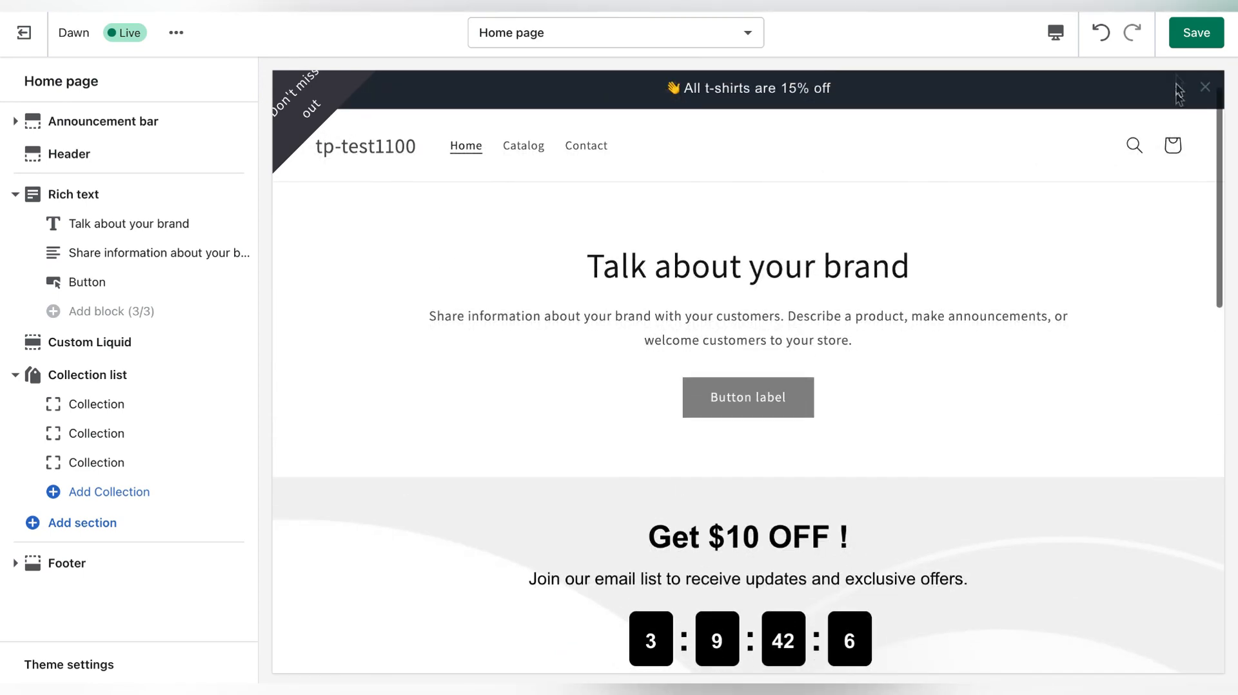
click(1197, 33)
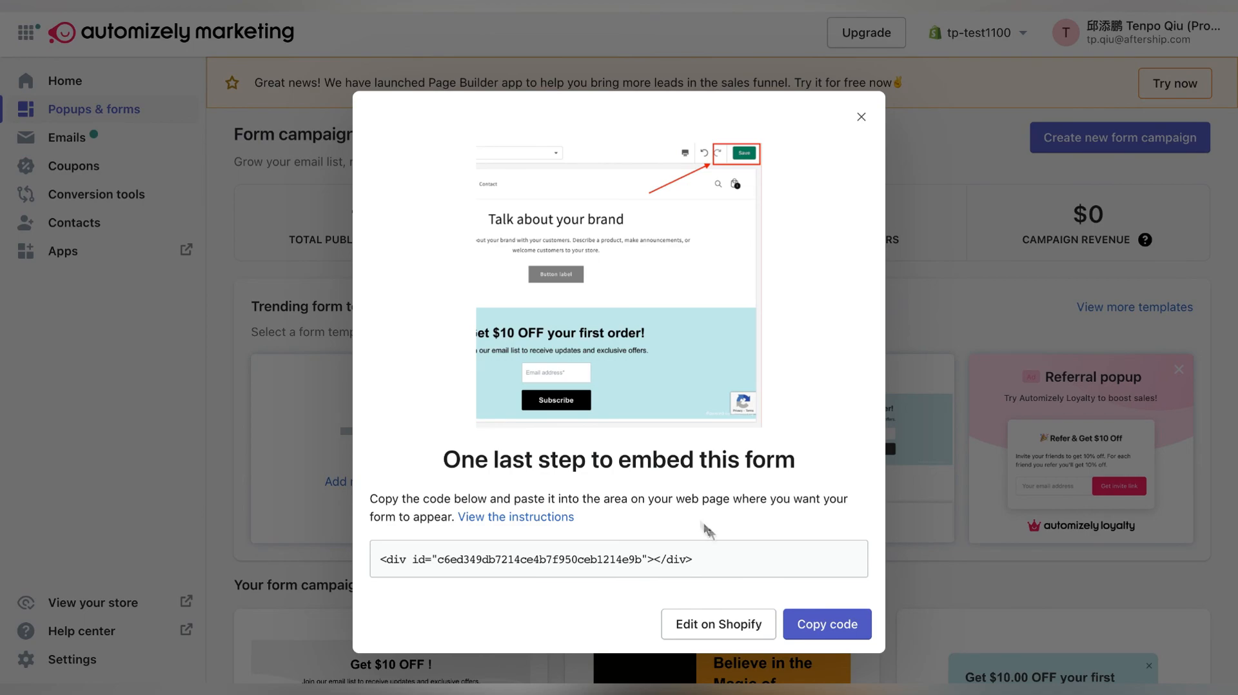
- Return to Automizely Marketing's form campaigns and view the embed code of Embedded form 001
click(861, 116)
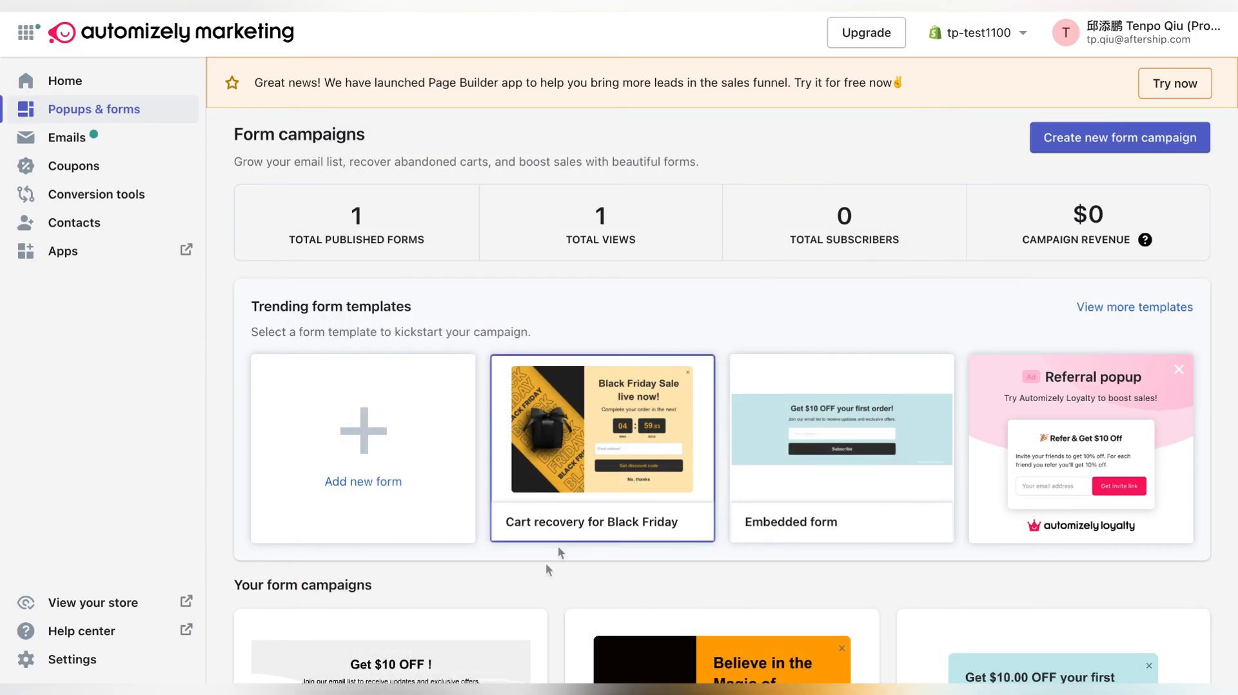
scroll(516, 613, down, 4)
scroll(514, 620, down, 1)
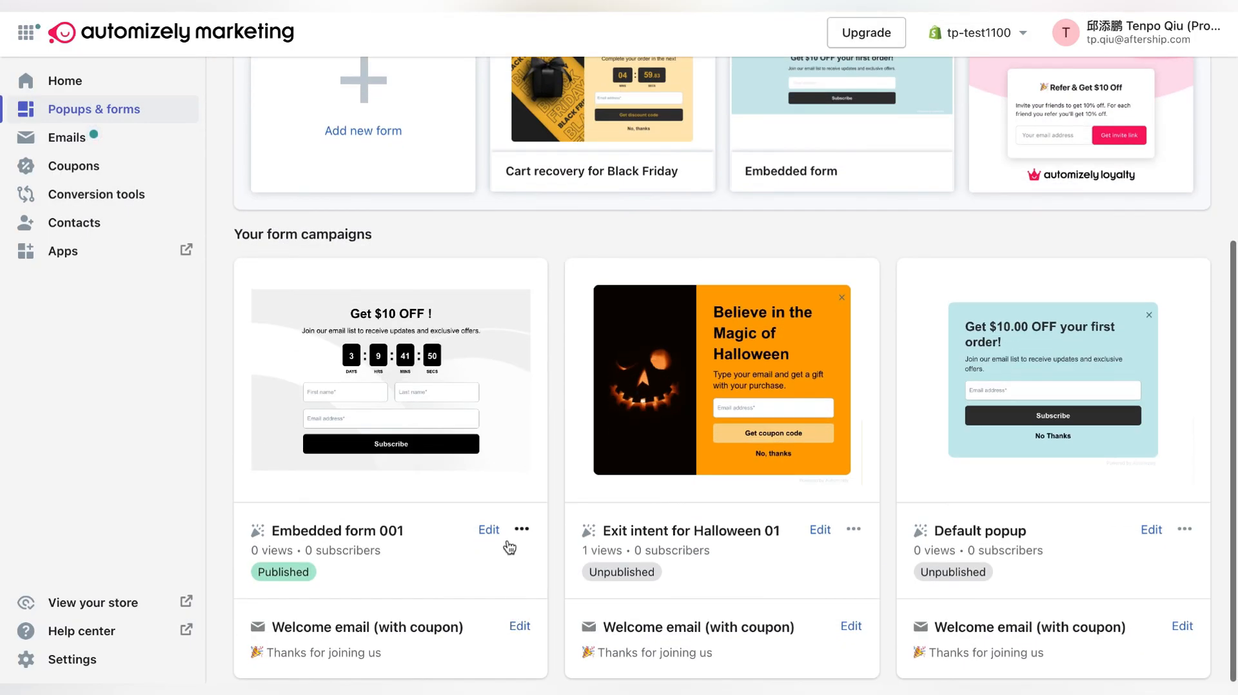
click(523, 530)
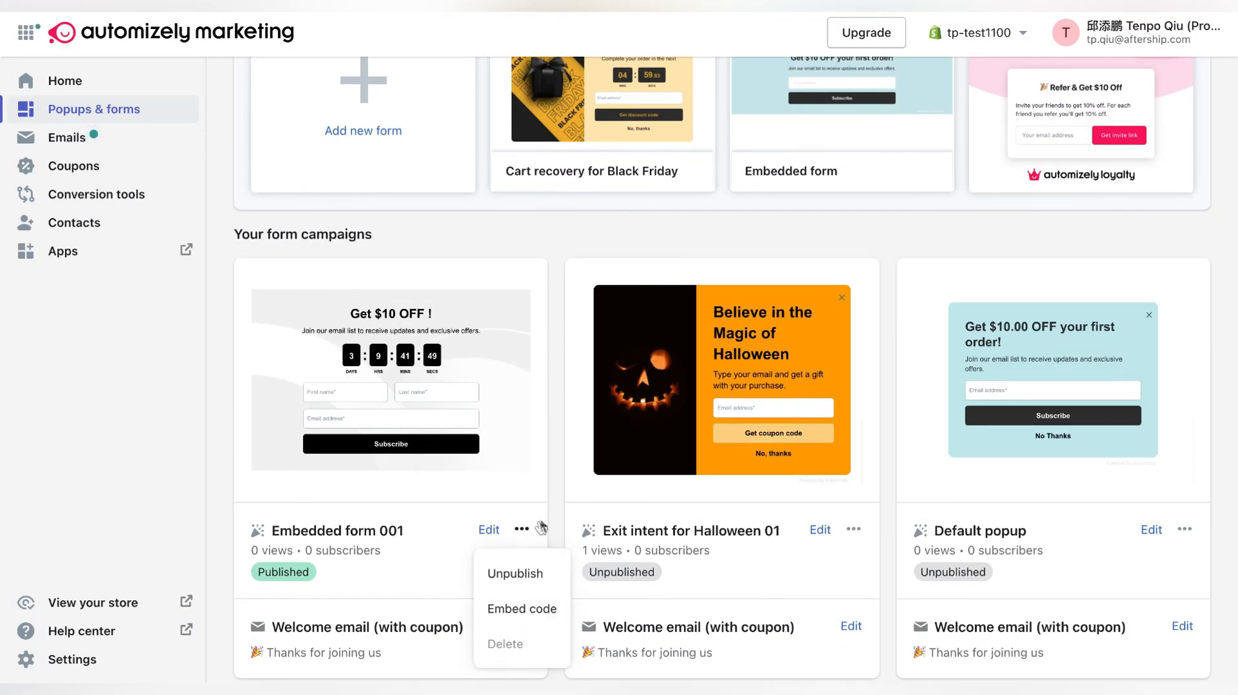
click(522, 609)
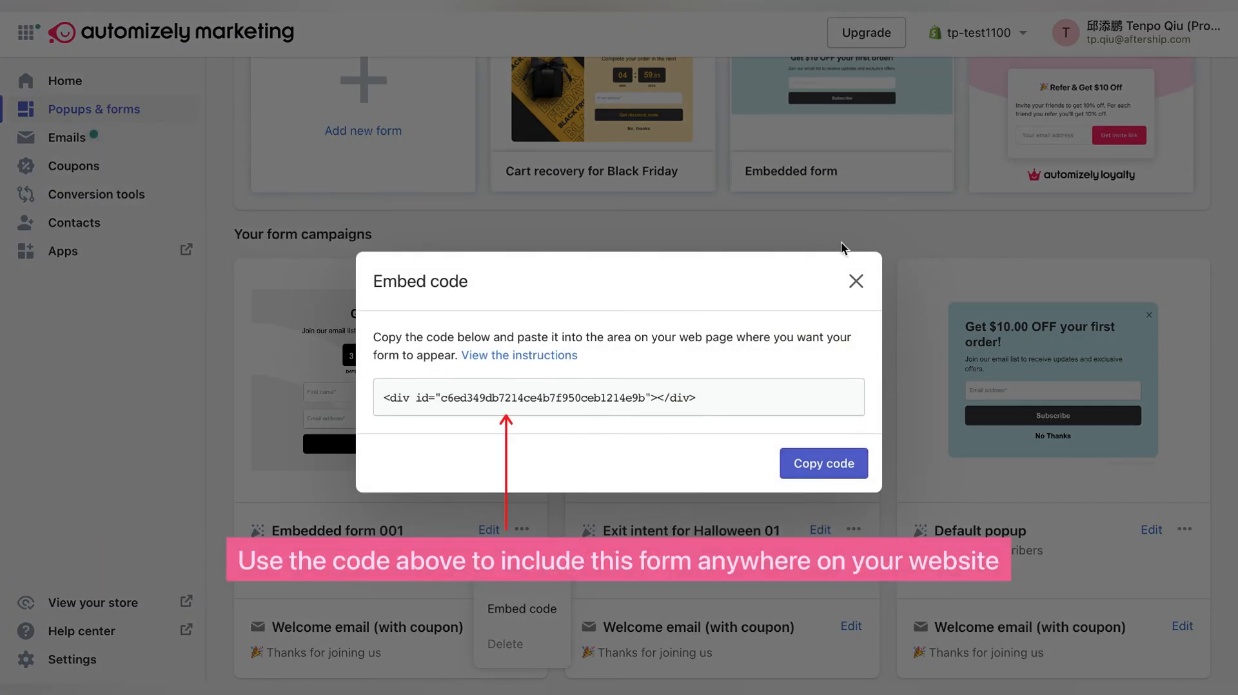
click(856, 281)
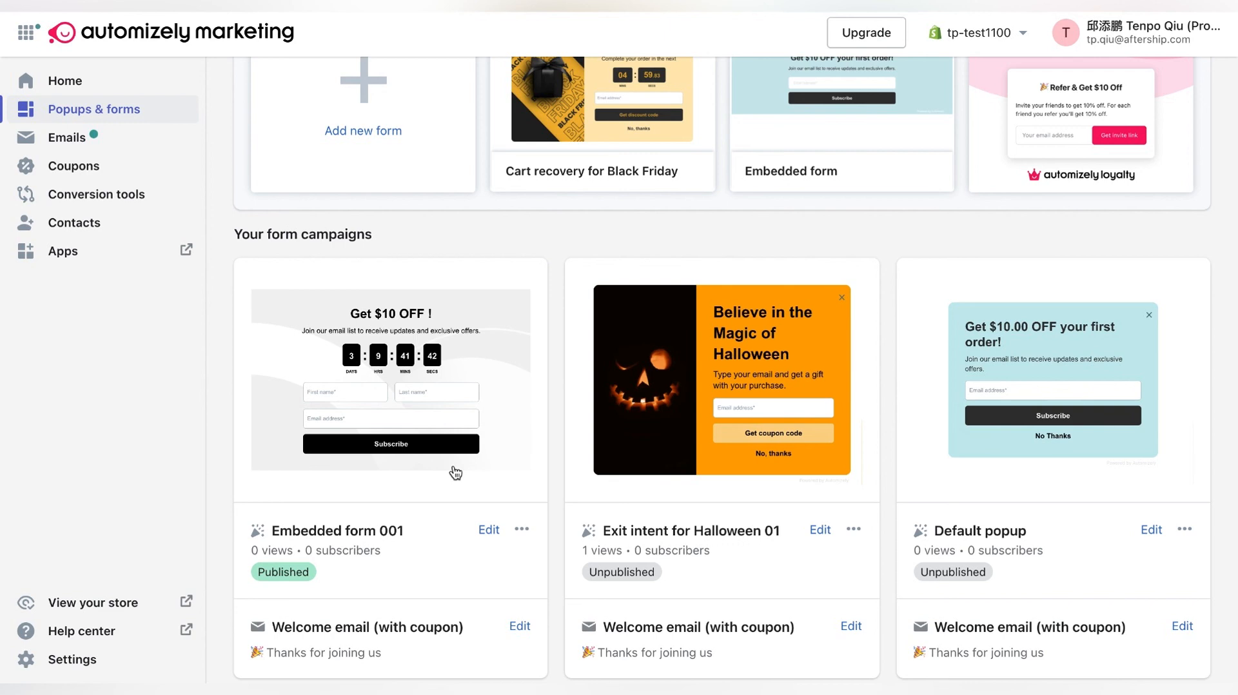
- Unpublish the Embedded form 001 campaign and dismiss the notification
click(521, 530)
click(493, 574)
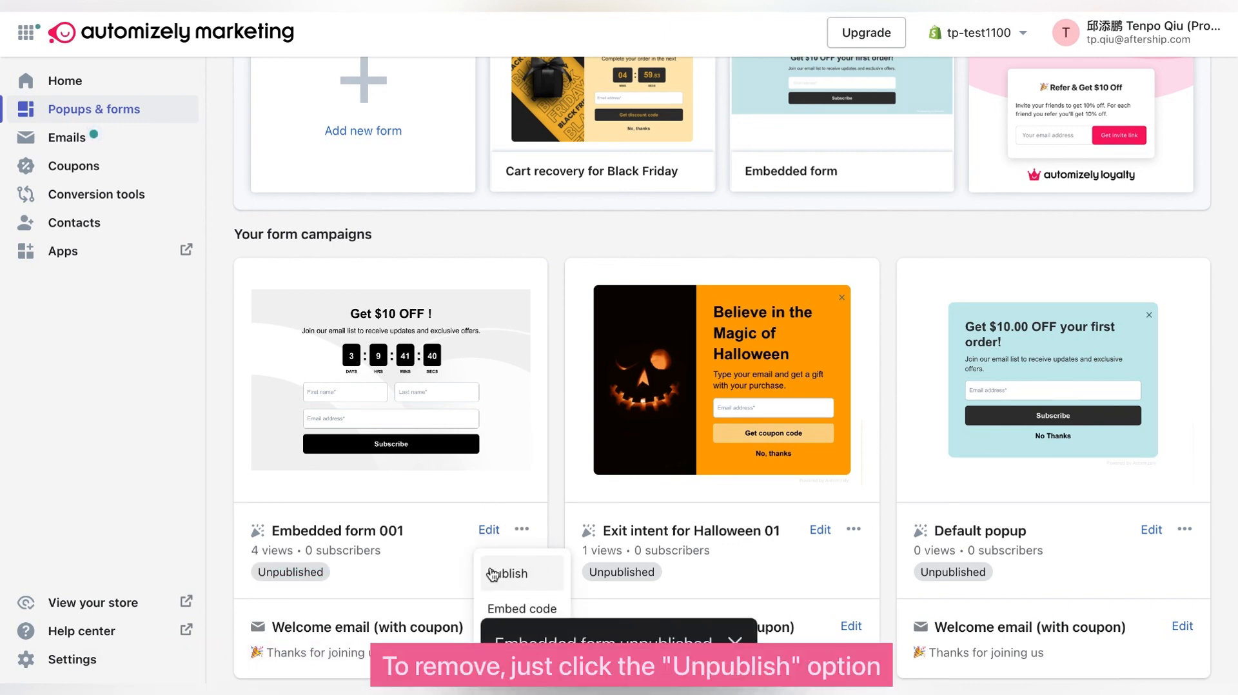
click(741, 645)
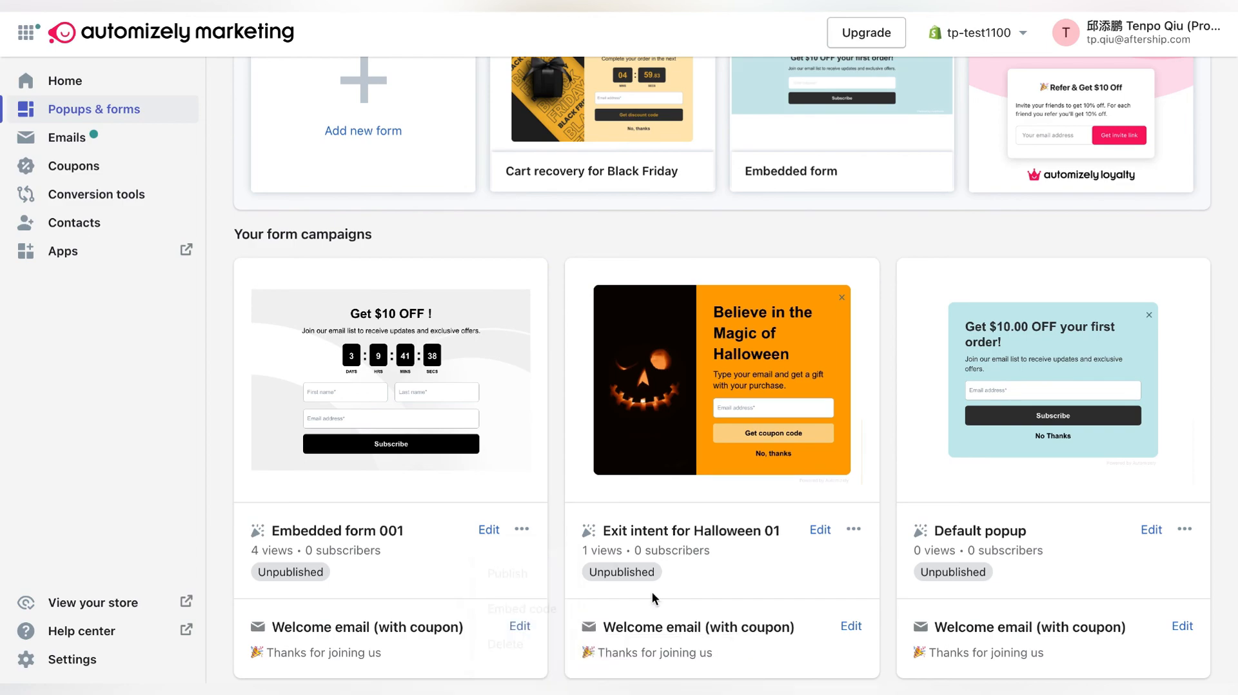